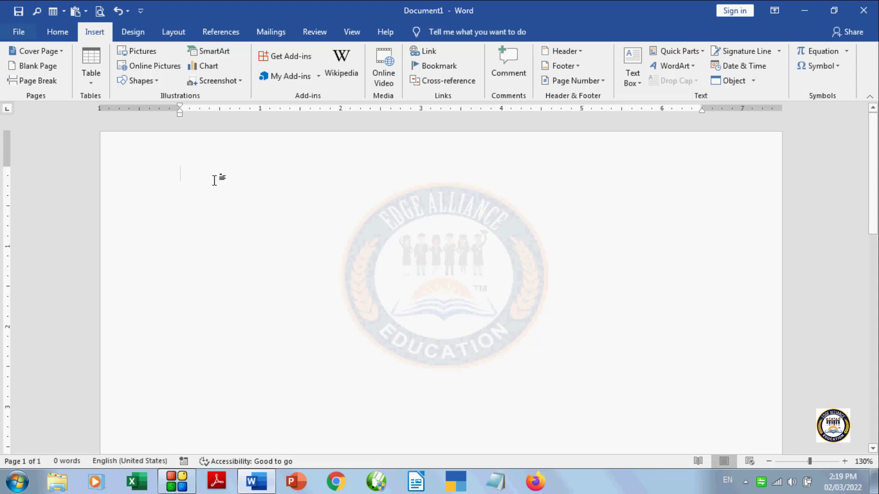
- Fill the blank document with sample paragraphs using the =rand() function
type("=ran")
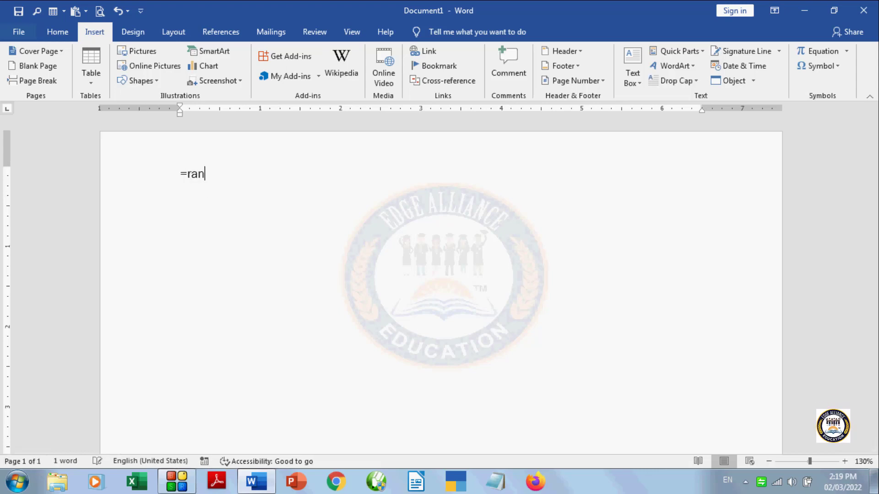
type("d()")
key("Return")
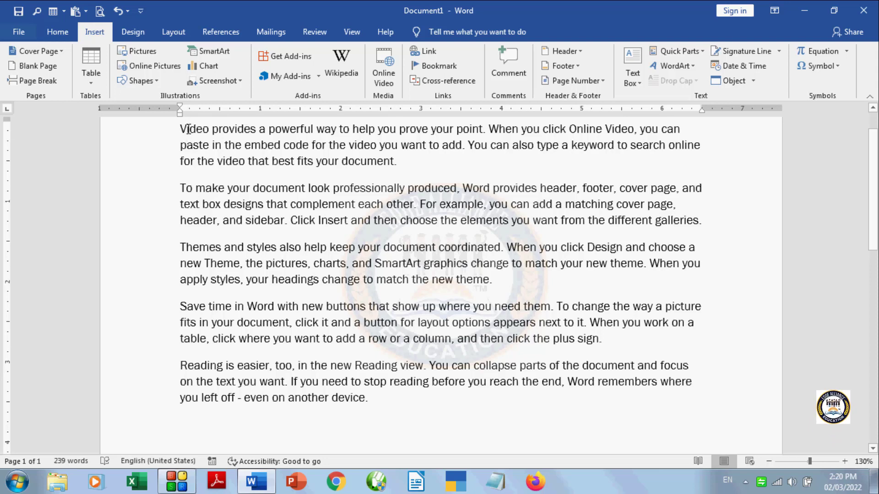
- Link the letter "V" of "Video" in the first paragraph to the existing file qq.ods in My Documents
left_click_drag(185, 130, 164, 133)
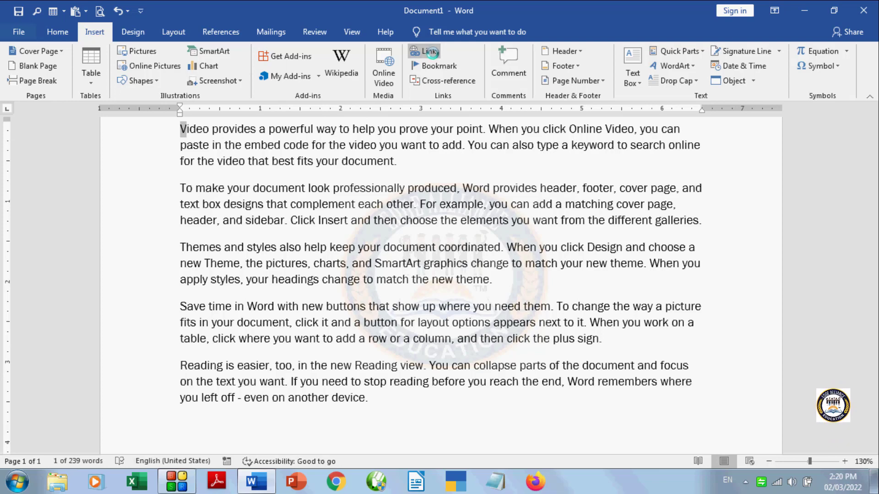
left_click(430, 51)
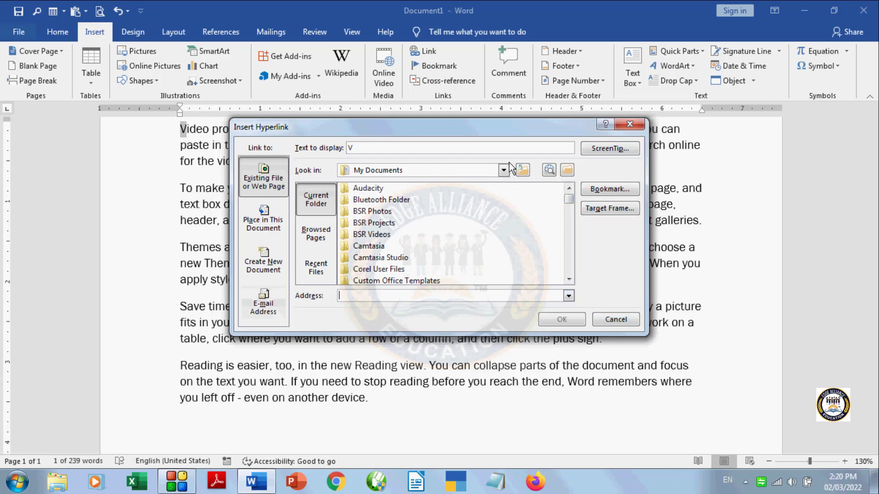
mouse_move(570, 198)
left_mouse_down()
mouse_move(572, 264)
mouse_move(567, 194)
mouse_move(567, 231)
left_mouse_up()
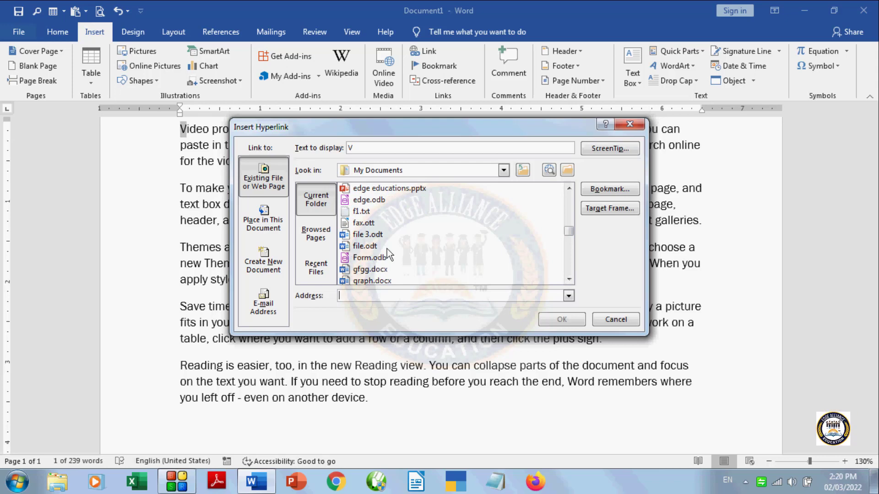
left_click_drag(570, 227, 569, 232)
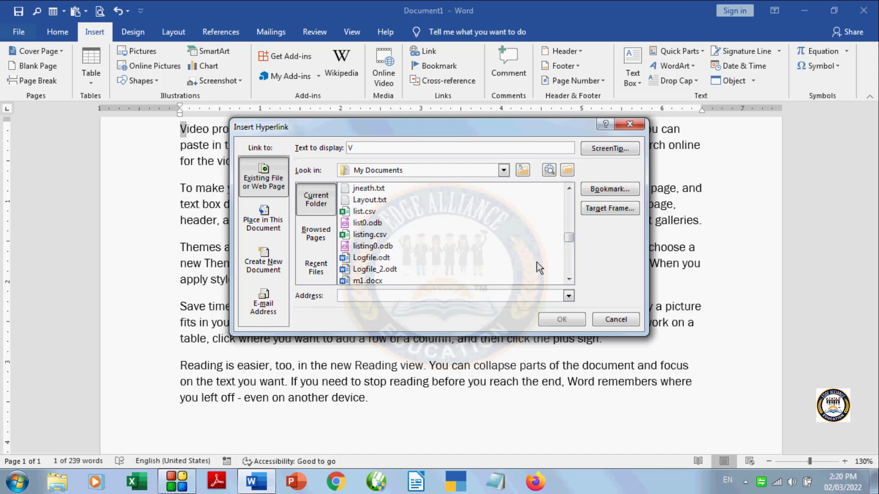
left_click_drag(567, 235, 570, 247)
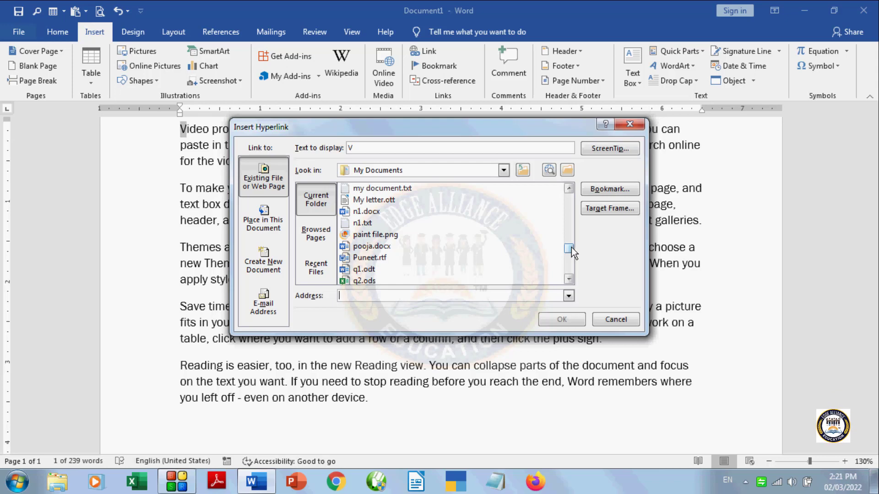
scroll(571, 250, "down", 3)
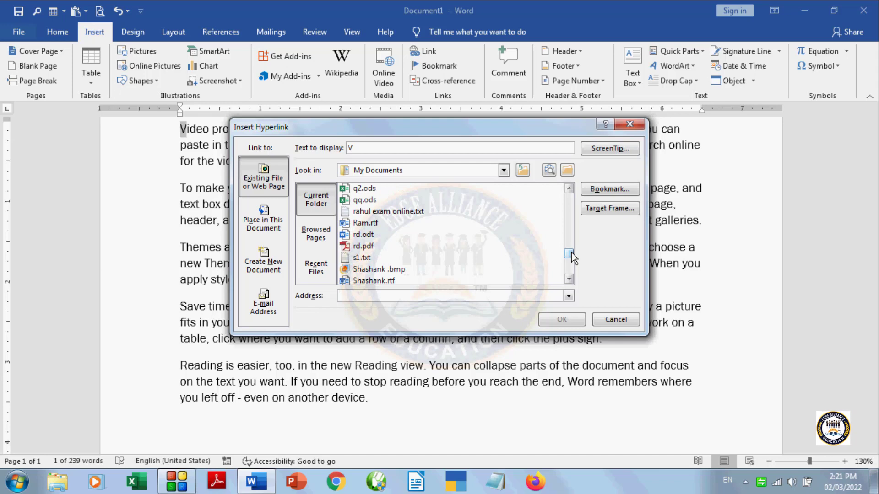
left_click(376, 202)
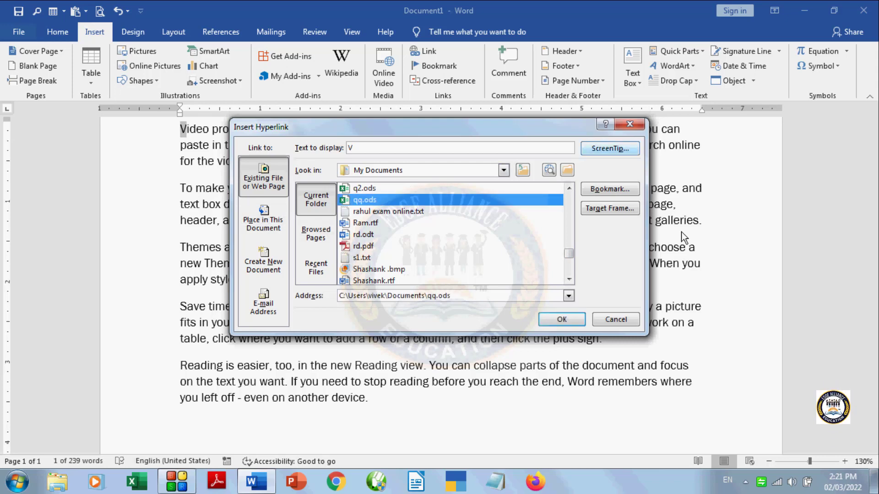
left_click(561, 320)
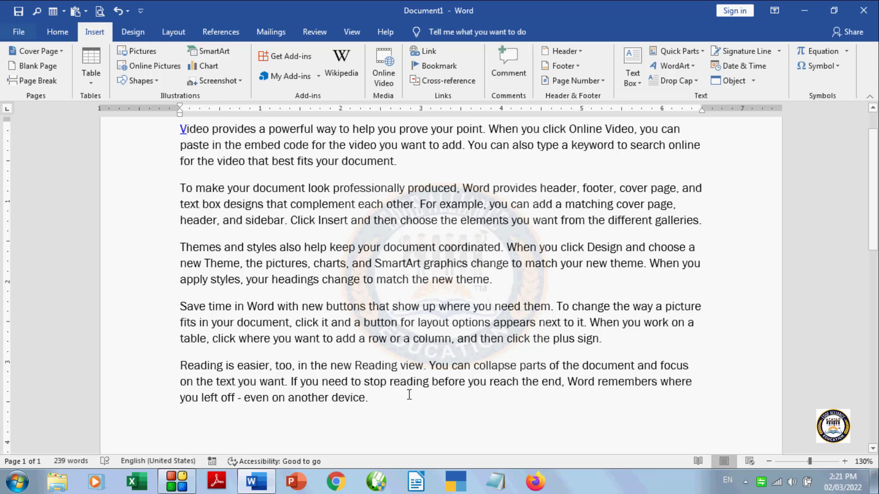
- Append the word "this" directly after "device." at the end of the last paragraph
left_click(384, 401)
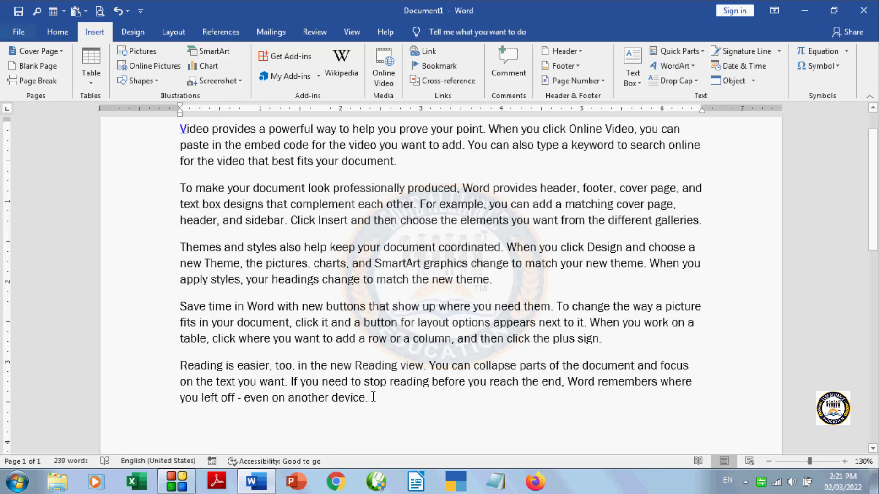
type("th")
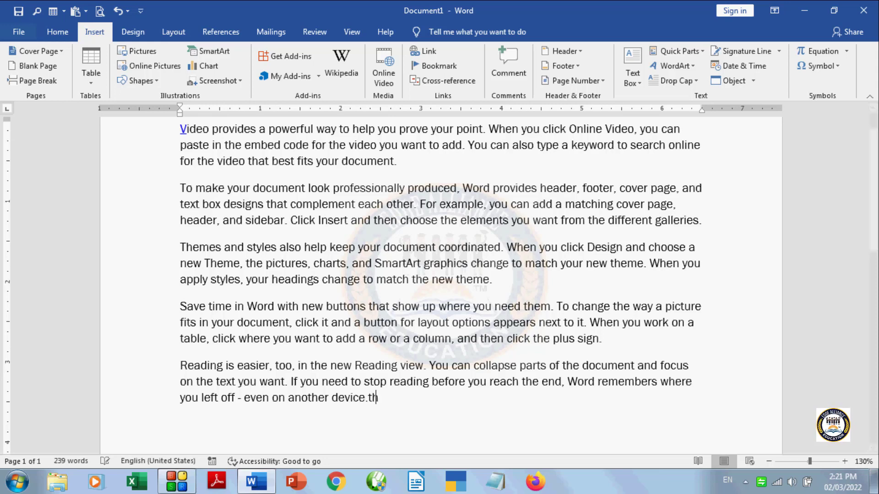
type("is")
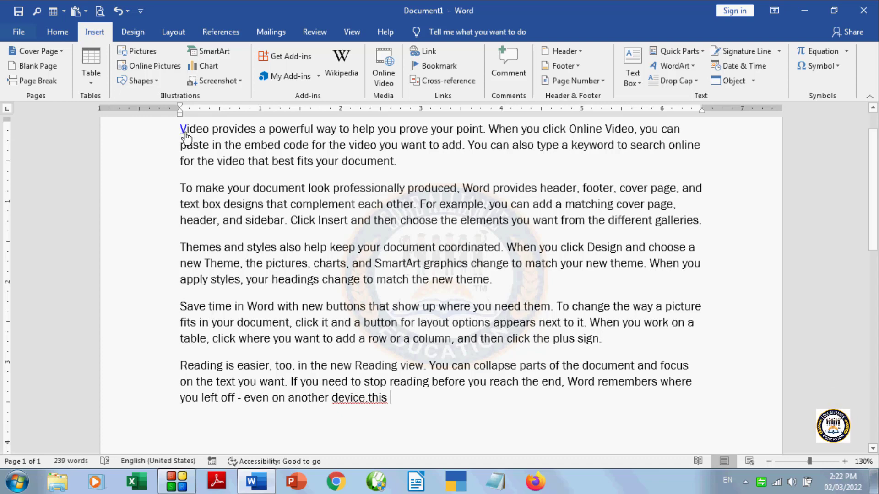
- Follow the hyperlink on the letter "V" and accept the security notice to open qq.ods in Excel
left_click(183, 133, "ctrl")
left_click(181, 130, "ctrl")
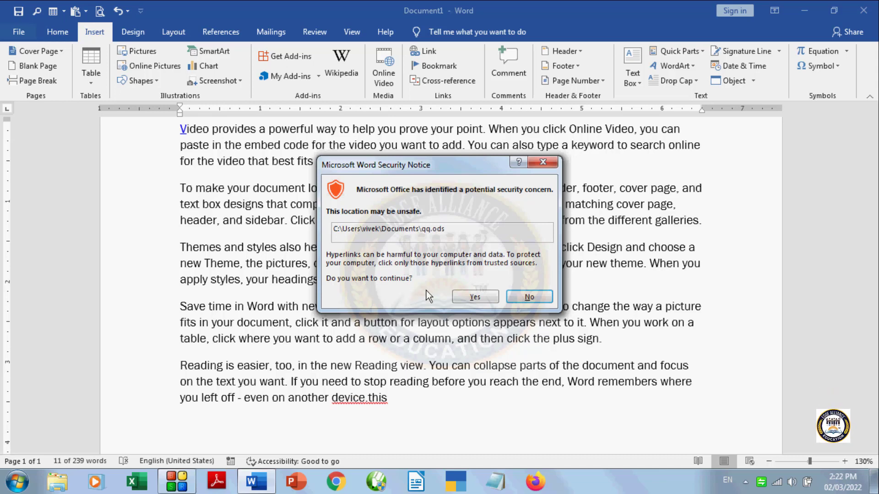
left_click(485, 296)
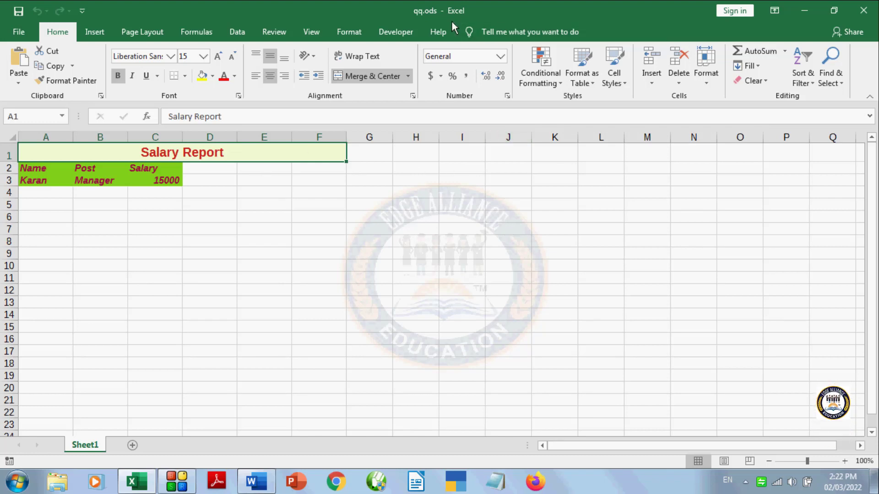
- Enter a second employee's first name in cell A4 of the Salary Report sheet
left_click(31, 194)
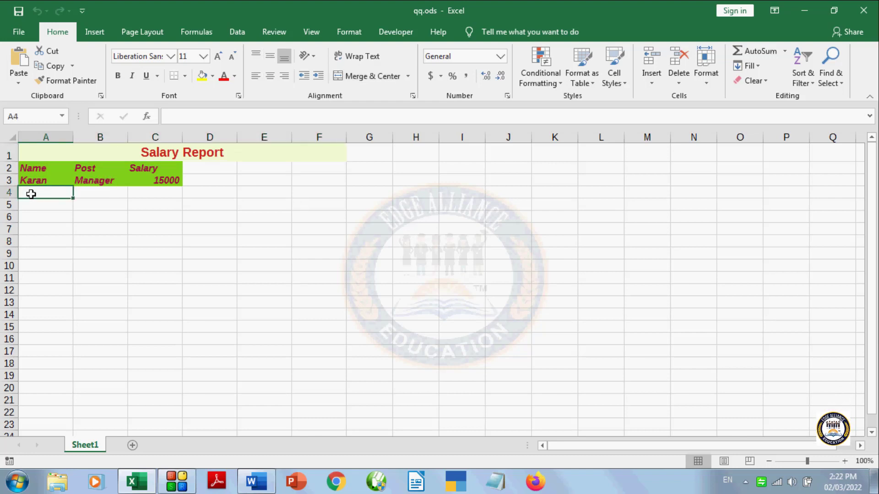
type("shre")
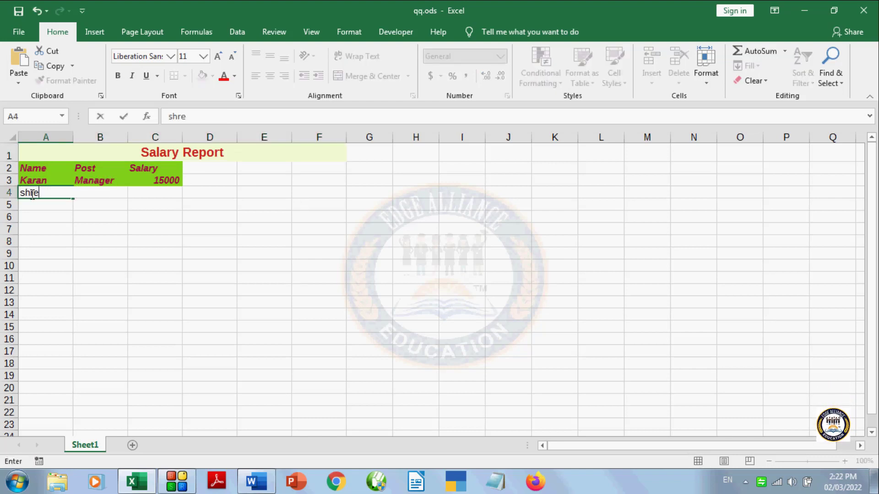
type("ya")
key("Tab")
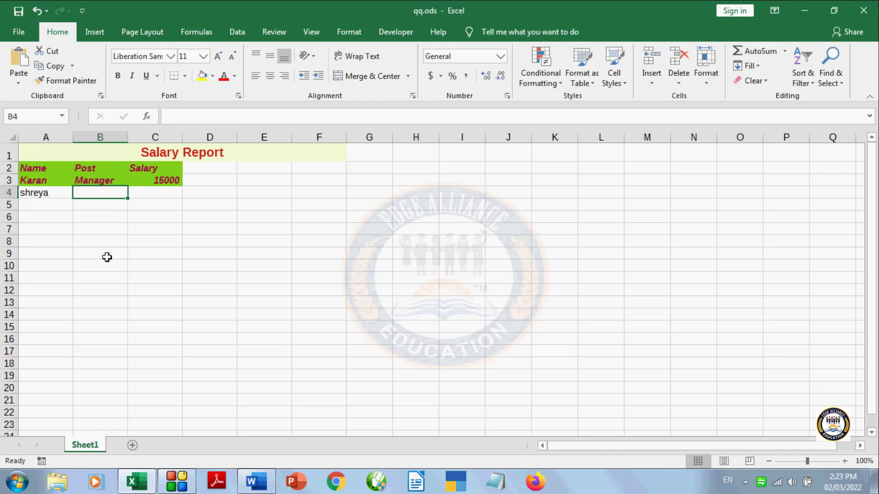
- Save qq.ods, keeping its current file format, and close the workbook to return to the Word document
key("ctrl+s")
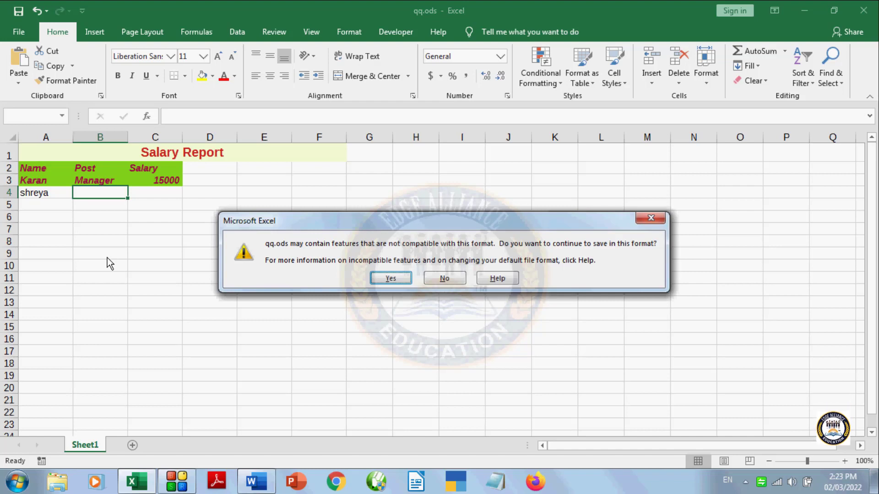
left_click(390, 279)
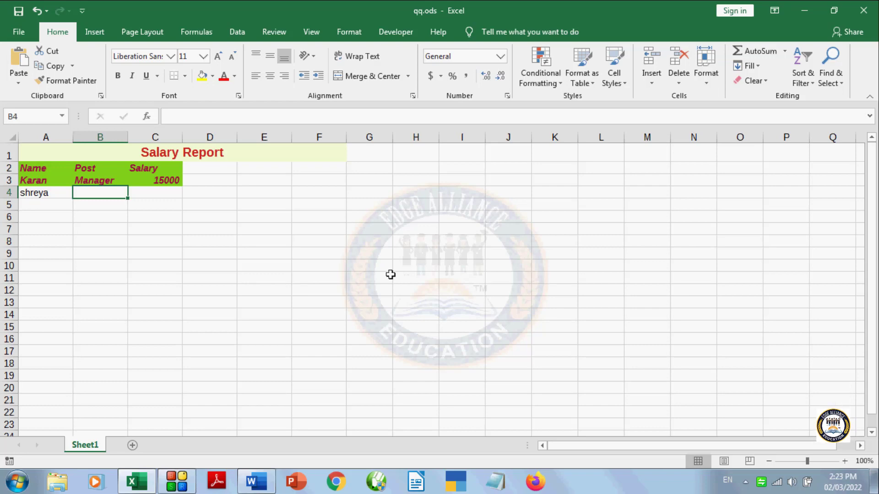
left_click(865, 12)
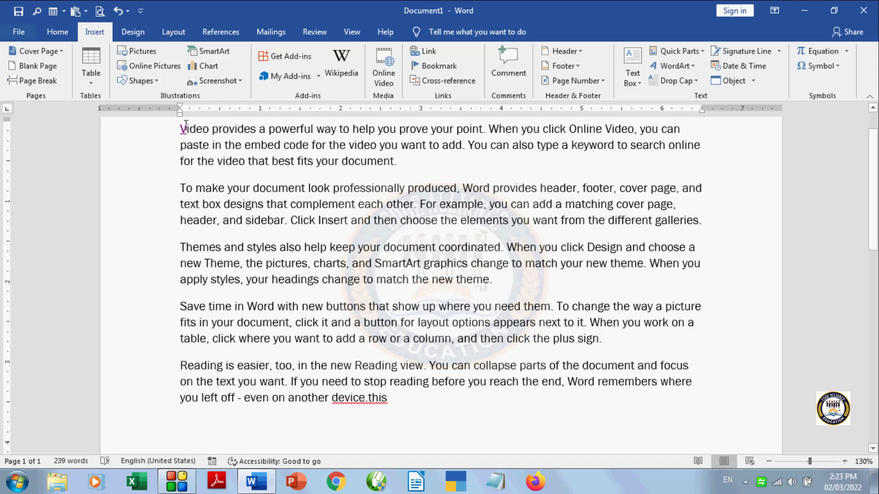
- Remove the hyperlink from the letter "V" at the start of the first paragraph
left_click_drag(186, 124, 168, 131)
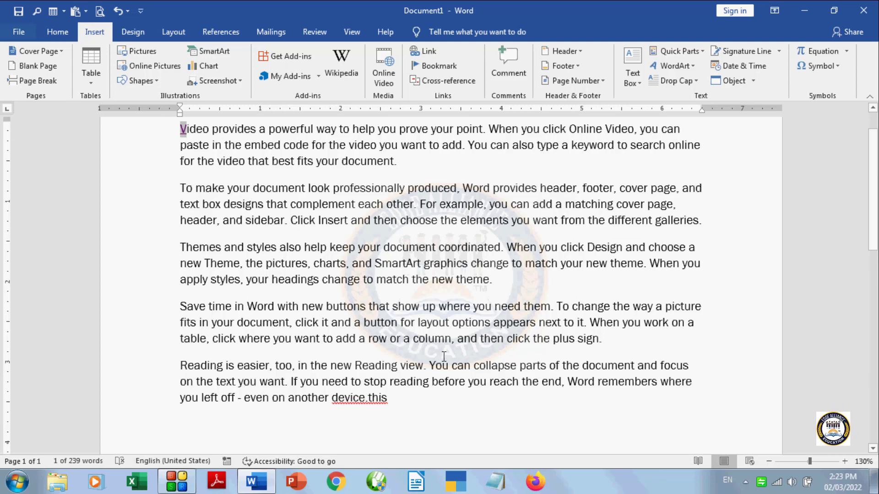
key("ctrl+k")
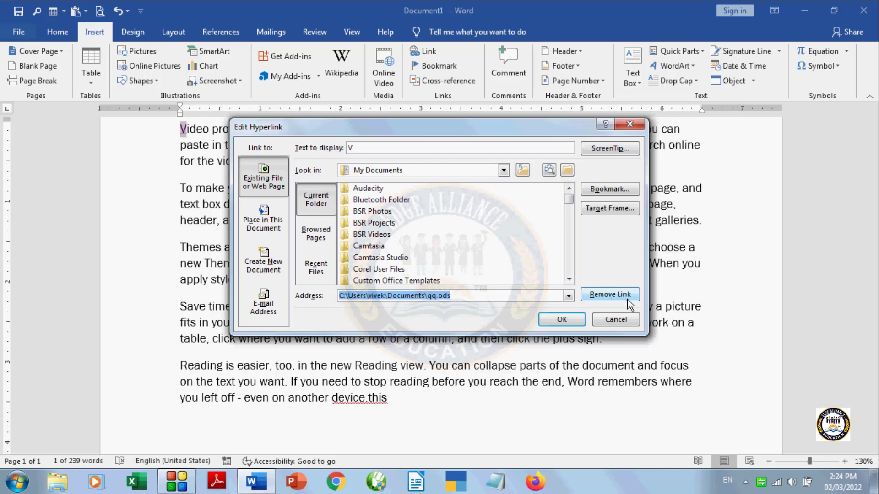
left_click(628, 320)
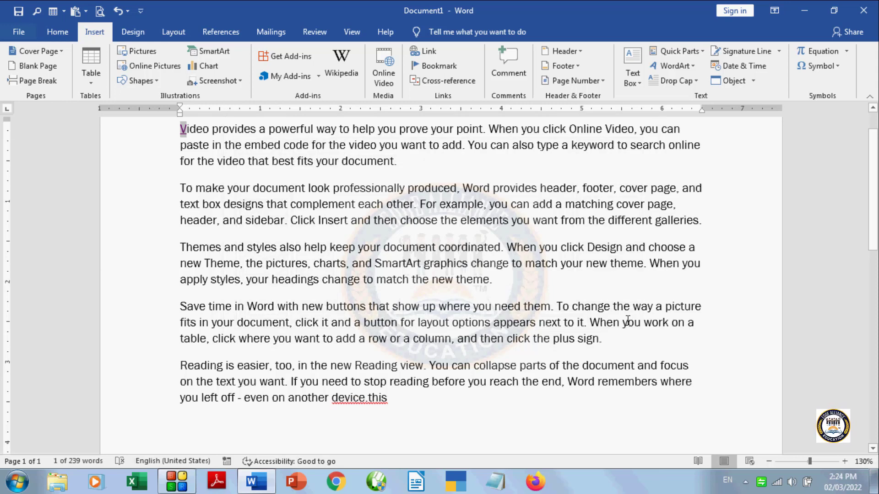
left_click(432, 51)
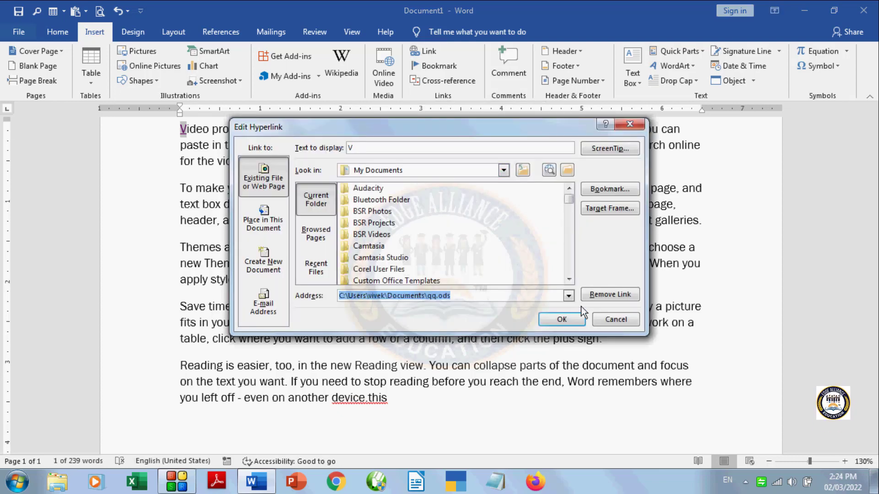
left_click(627, 297)
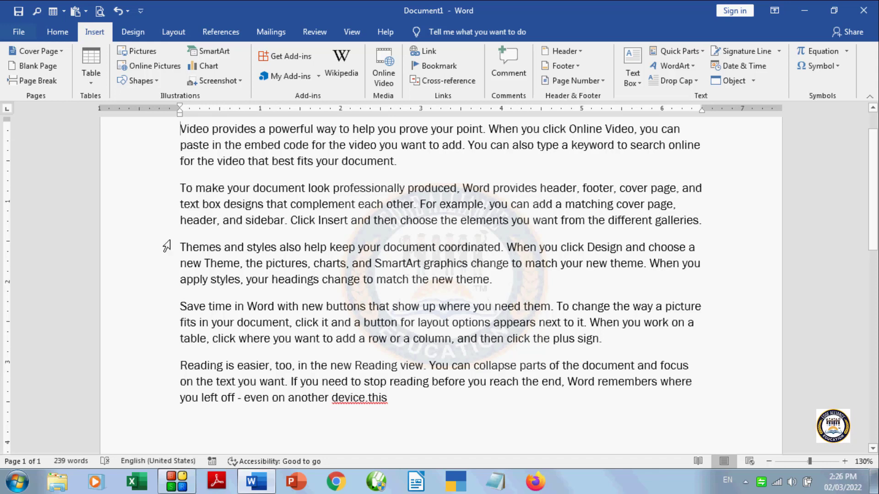
- Add a bookmark named "read" to the whole third paragraph, beginning "Themes and styles"
left_click_drag(181, 243, 543, 298)
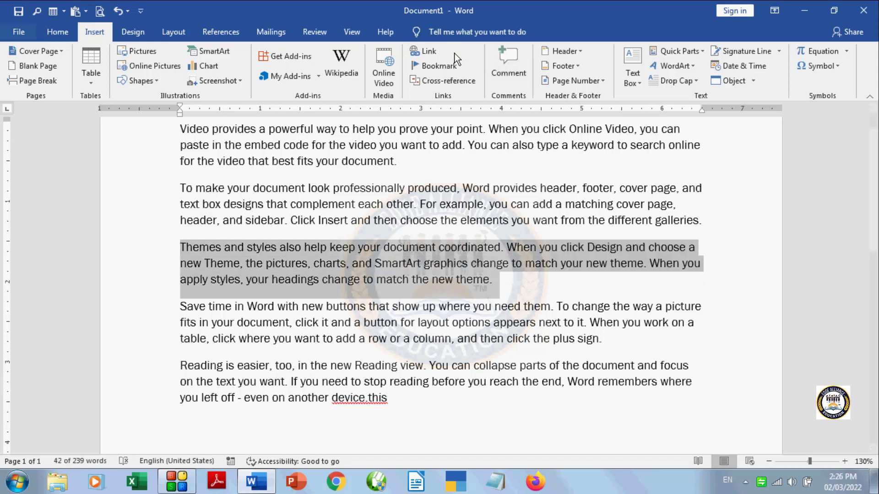
left_click(455, 67)
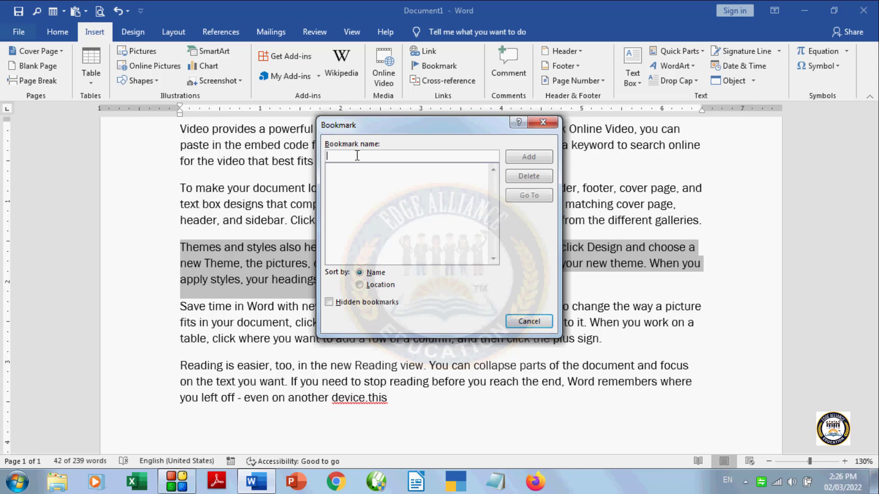
type("re")
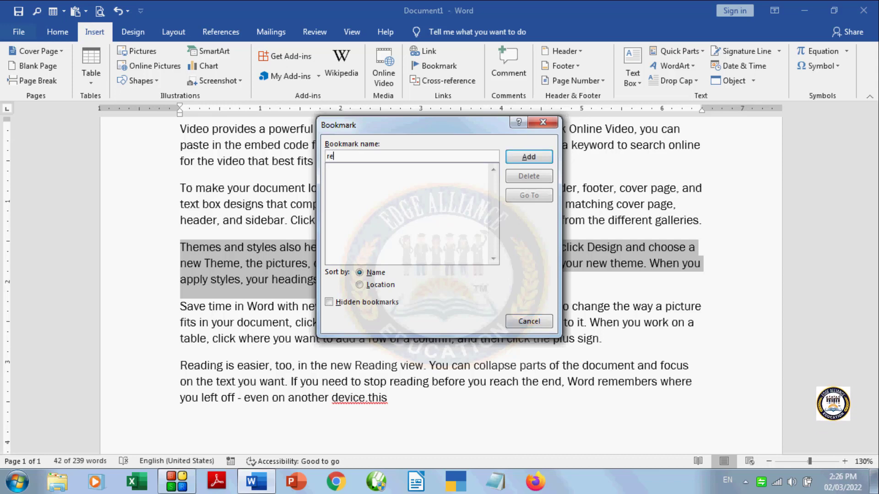
type("ad")
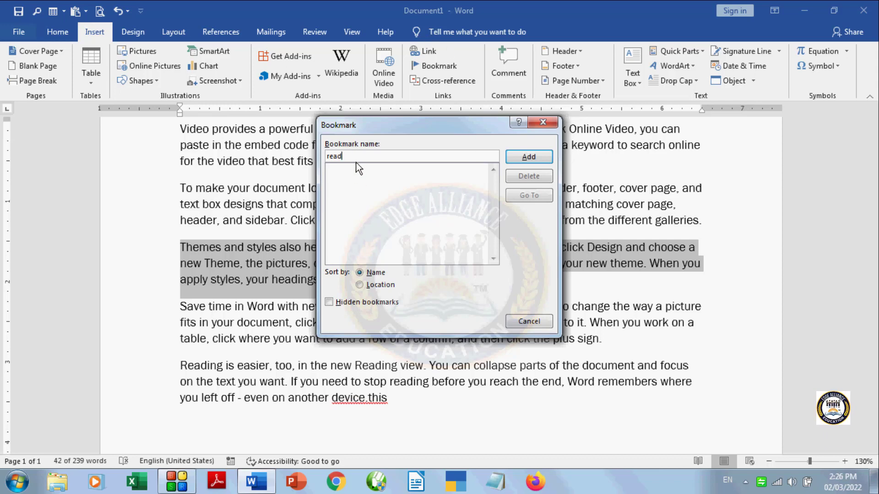
left_click(528, 157)
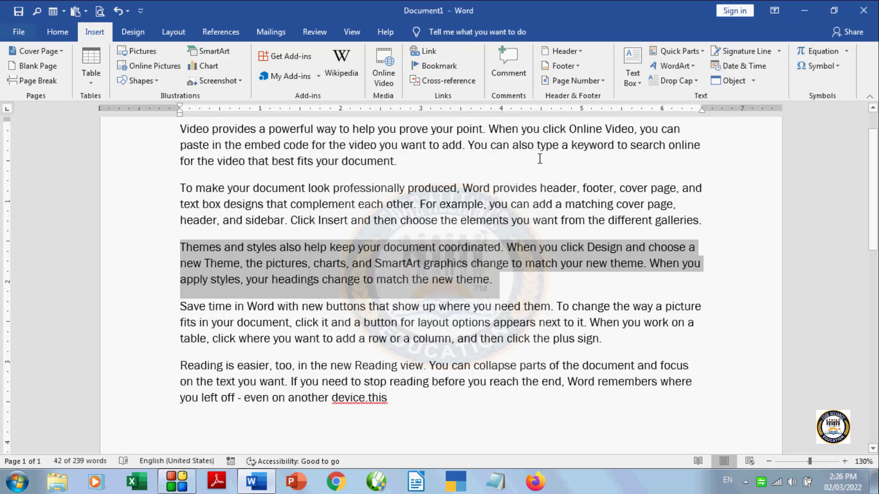
- Go to the "read" bookmark from the last paragraph and move the Bookmark dialog clear of the text
left_click(423, 380)
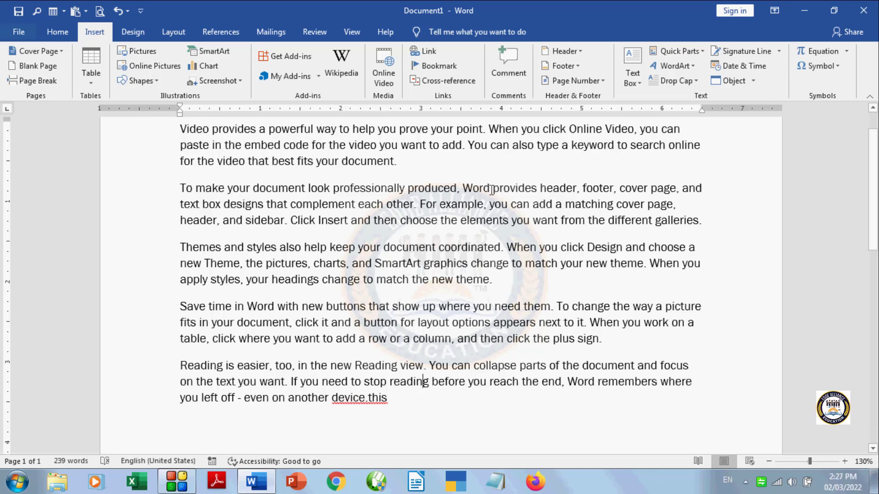
left_click(449, 68)
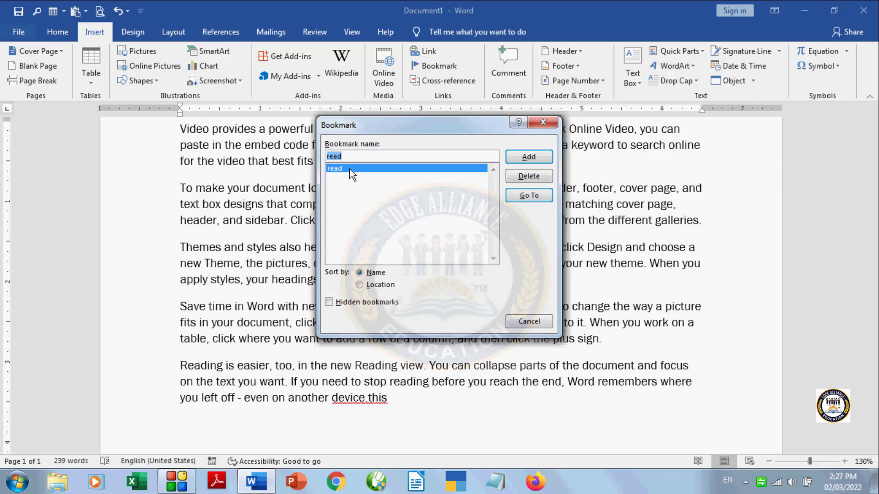
left_click(528, 196)
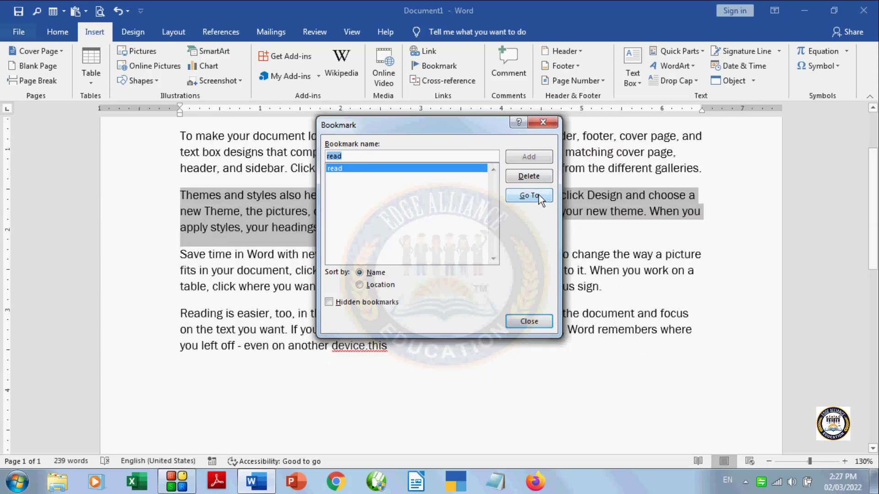
left_click_drag(459, 129, 626, 337)
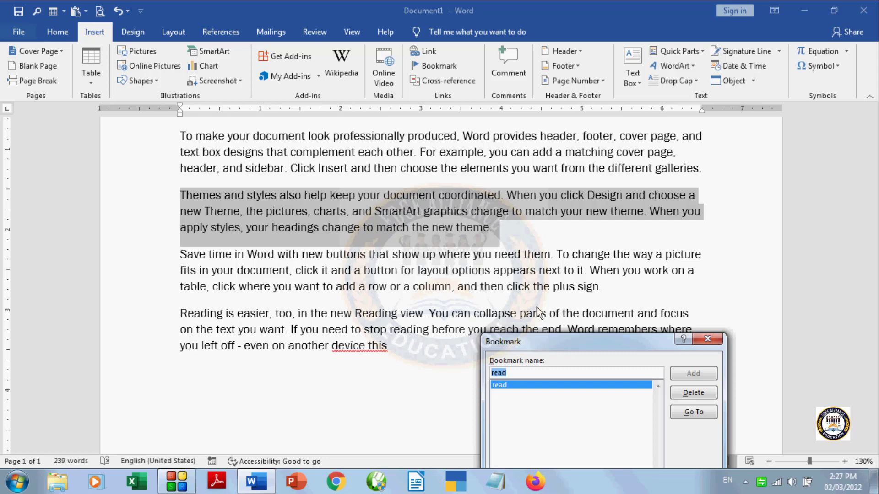
- Close the Bookmark dialog and place the cursor at the end of the last paragraph
left_click_drag(566, 342, 534, 205)
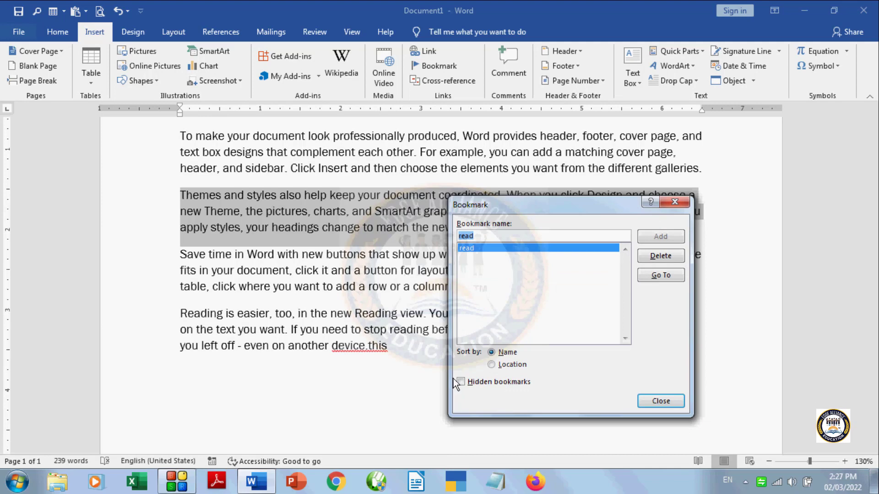
left_click(674, 201)
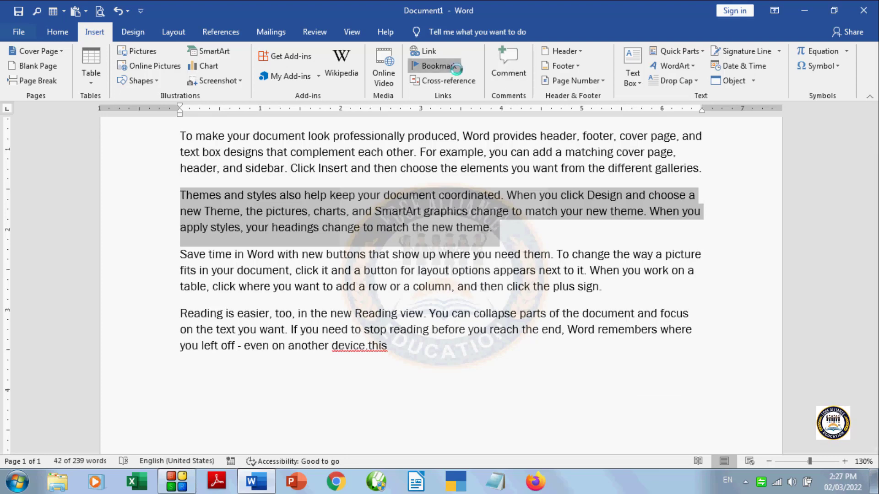
left_click(433, 66)
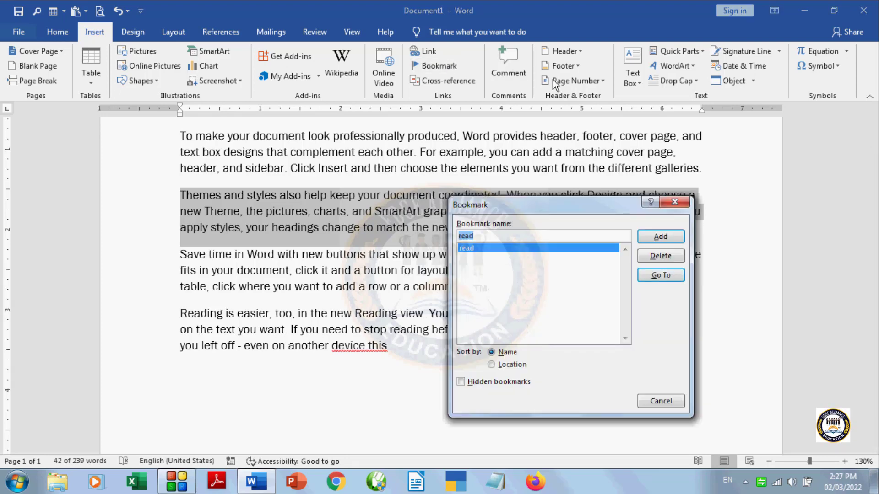
left_click(661, 401)
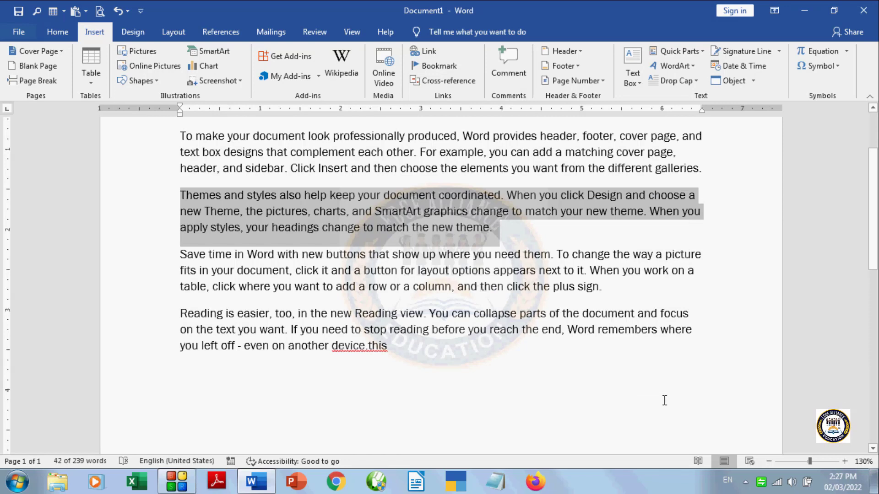
left_click(422, 355)
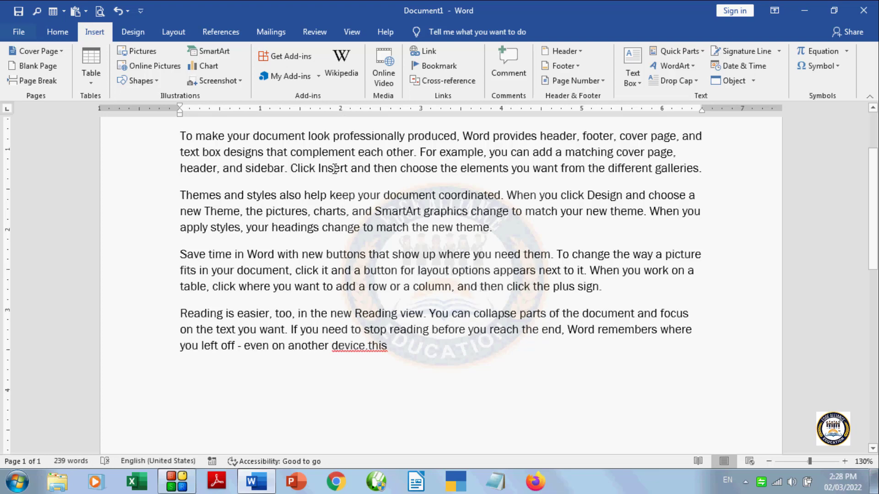
- Add a bookmark named "dayone" to the whole first paragraph, beginning "Video provides"
scroll(295, 248, "up", 2)
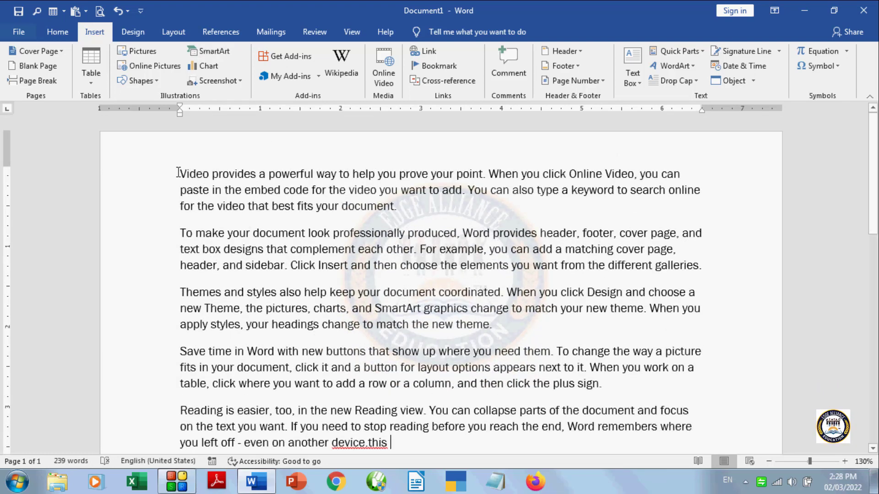
left_click_drag(189, 177, 639, 211)
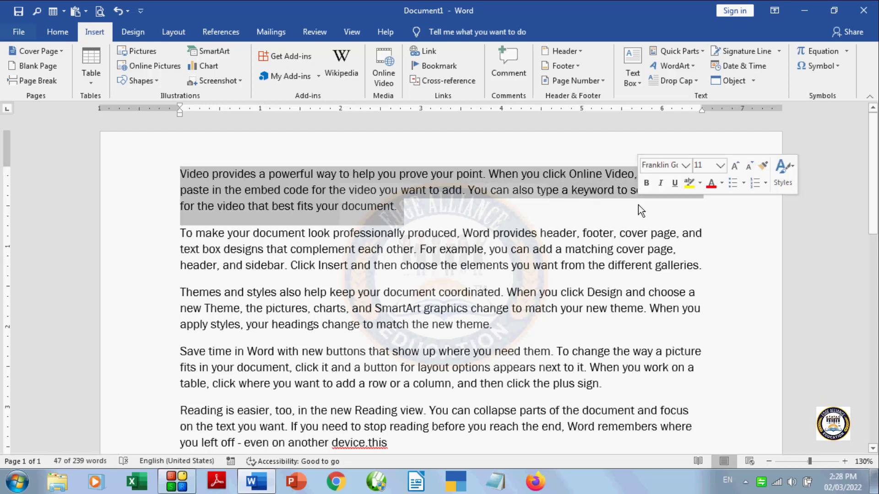
left_click(540, 224)
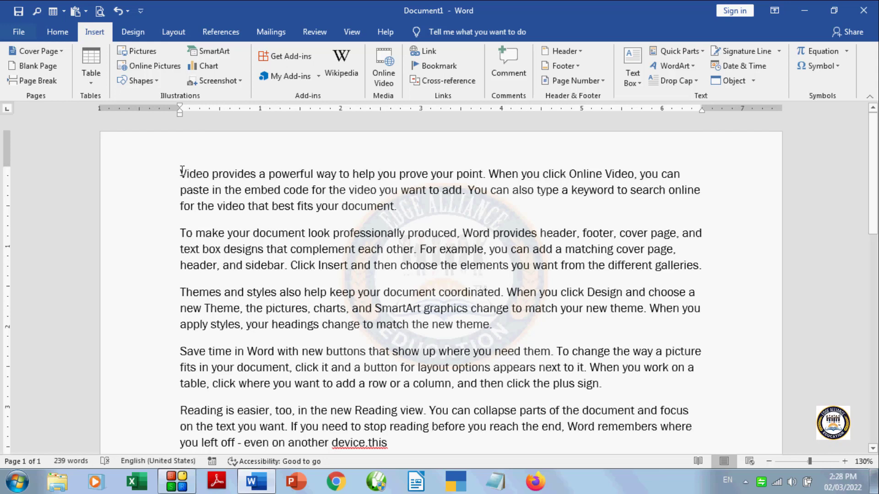
left_click_drag(181, 171, 514, 212)
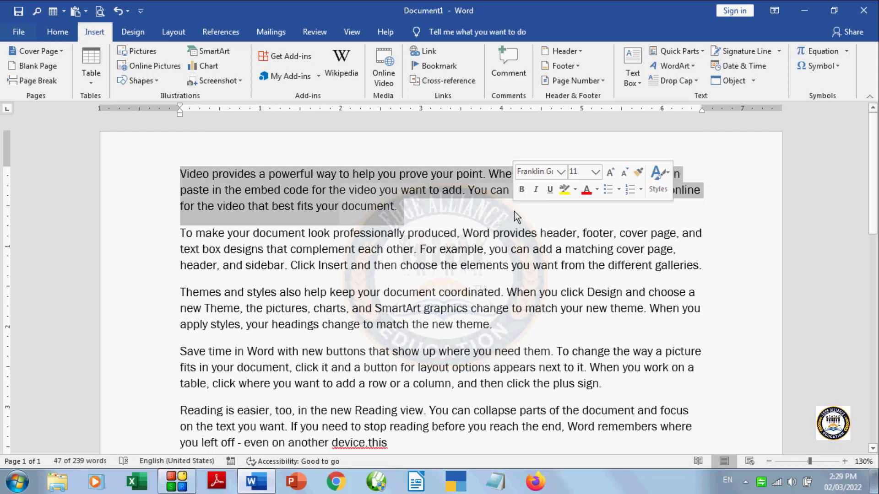
left_click(441, 69)
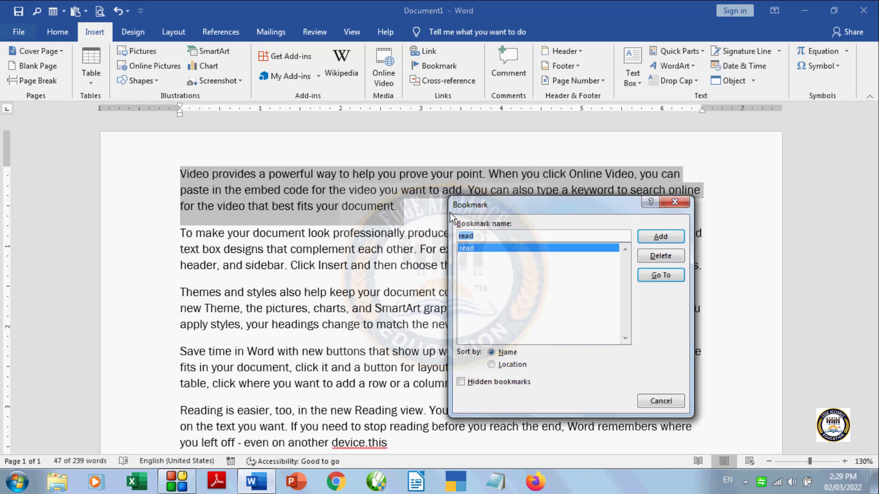
left_click_drag(486, 236, 449, 232)
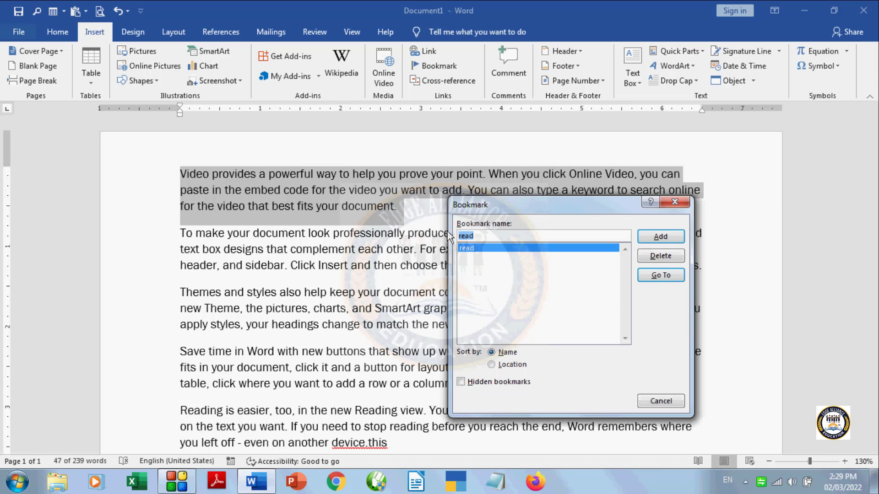
type("da")
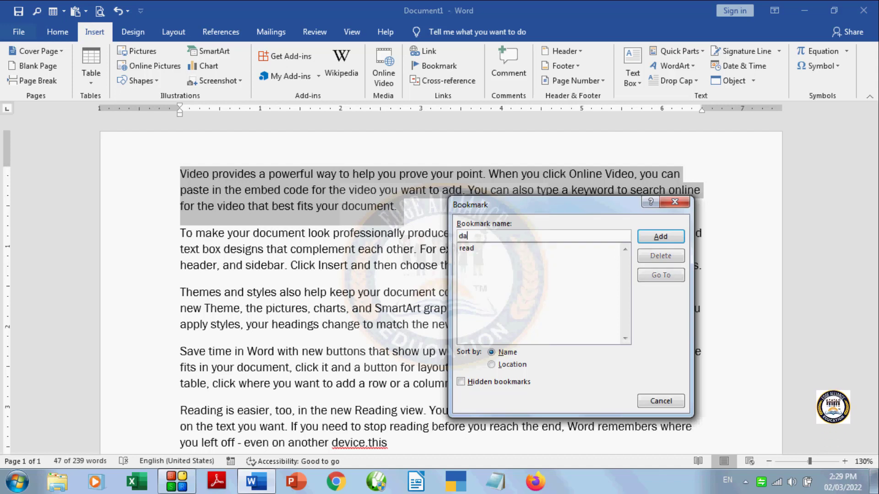
type("yone")
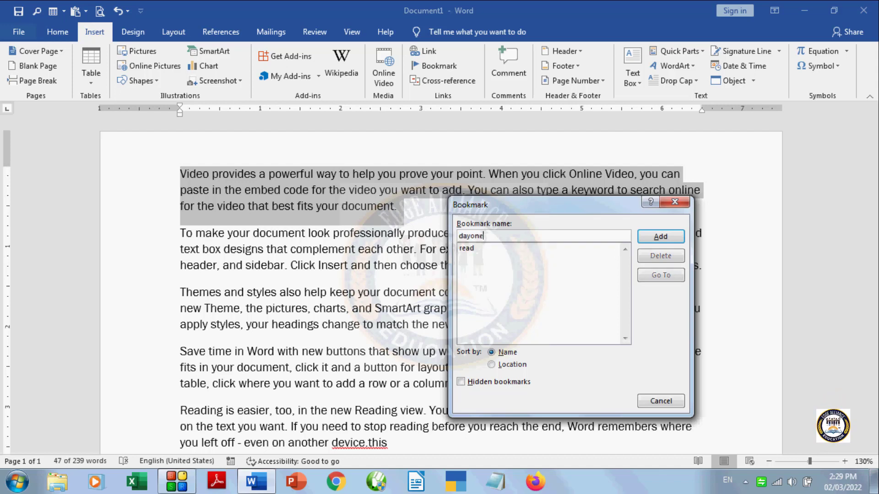
left_click(660, 237)
left_click(661, 250)
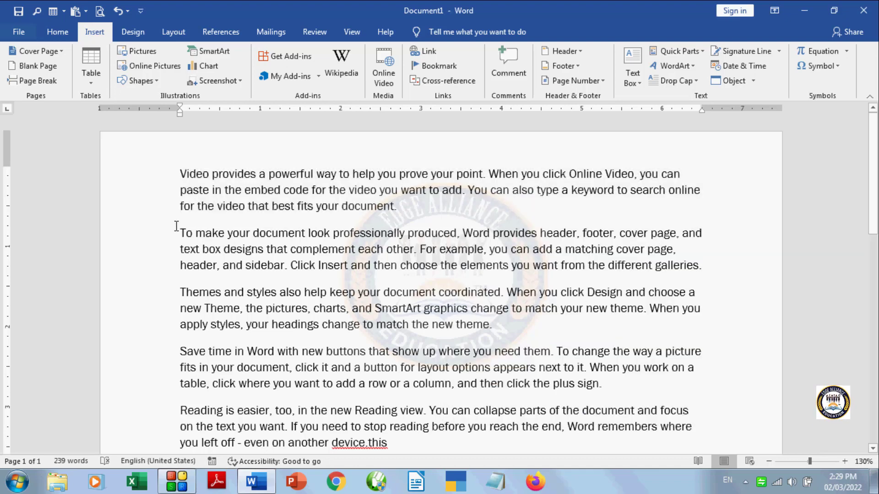
- Add a bookmark named "daytwo" to the whole second paragraph, beginning "To make your document", and deselect the text
left_click_drag(177, 226, 288, 253)
left_click(289, 267)
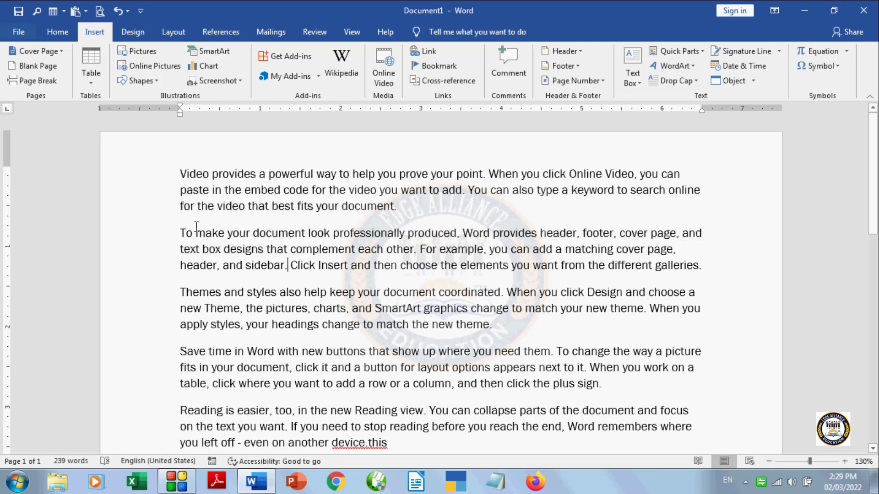
left_click_drag(180, 233, 717, 277)
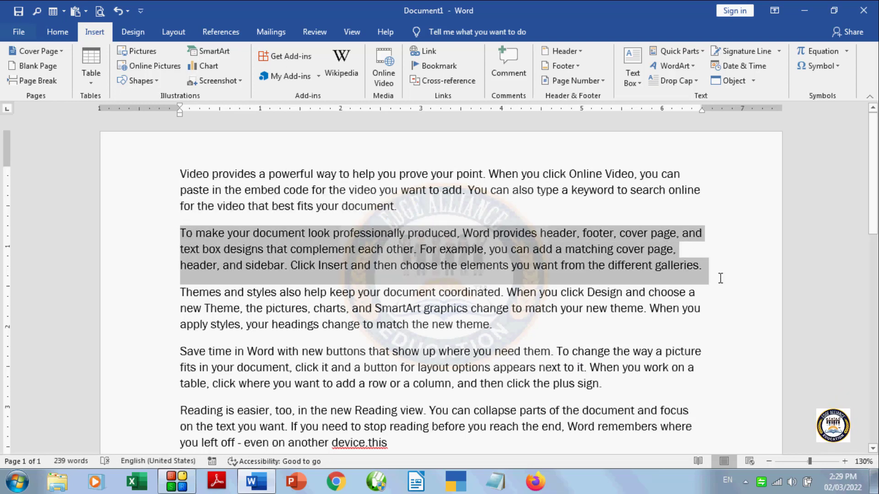
left_click(435, 70)
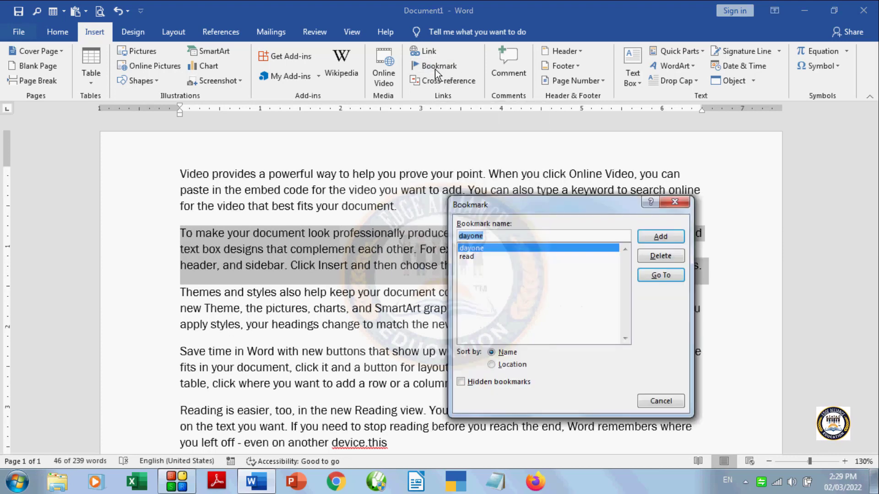
left_click(485, 234)
key("BackSpace")
key("BackSpace")
key("BackSpace")
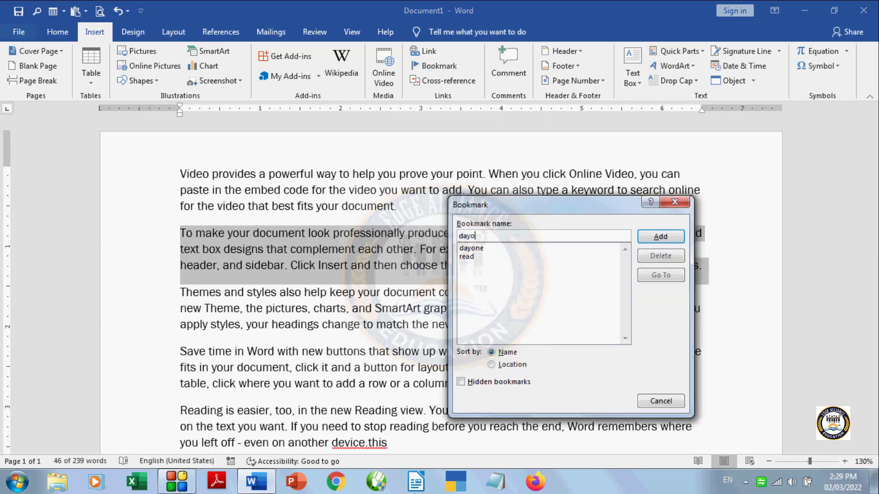
type("tw")
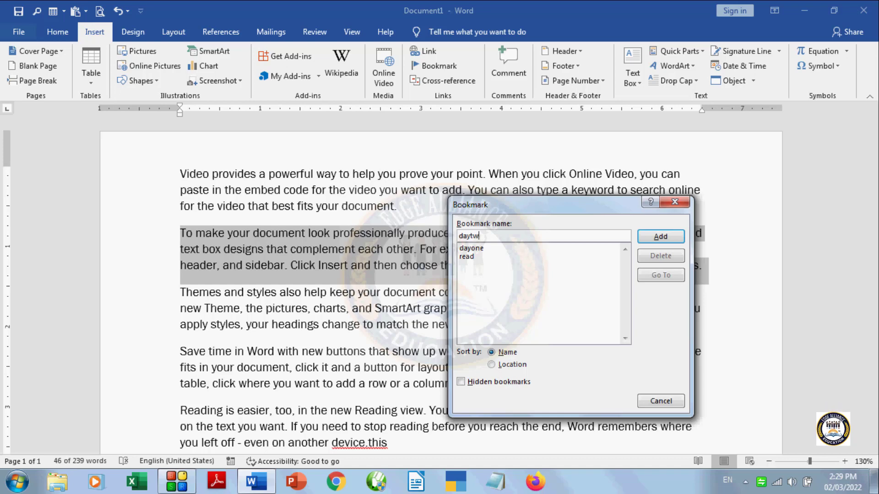
type("o")
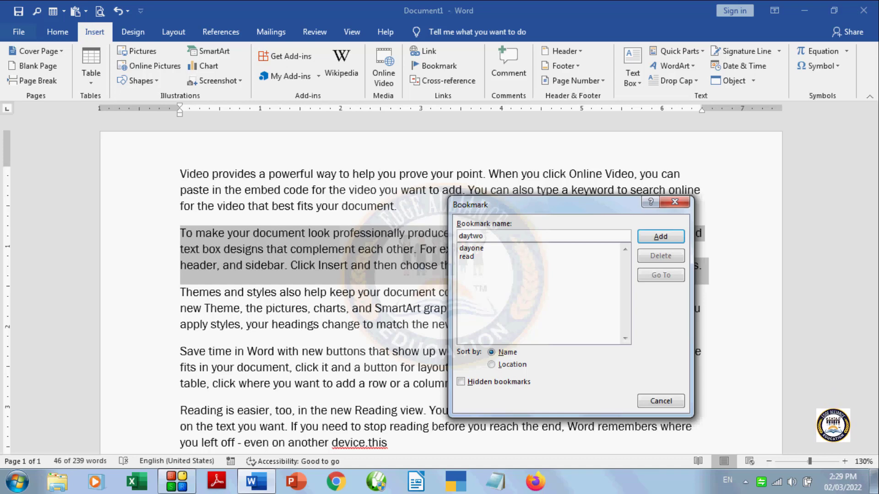
left_click(676, 237)
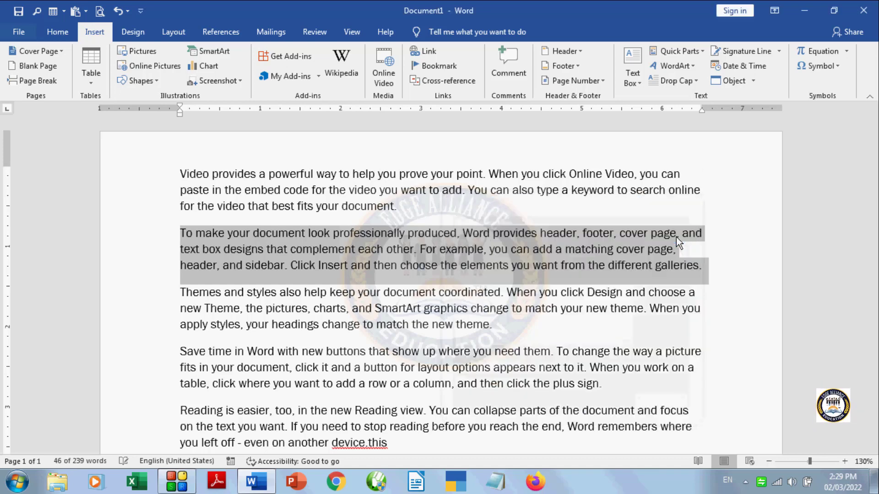
left_click(734, 339)
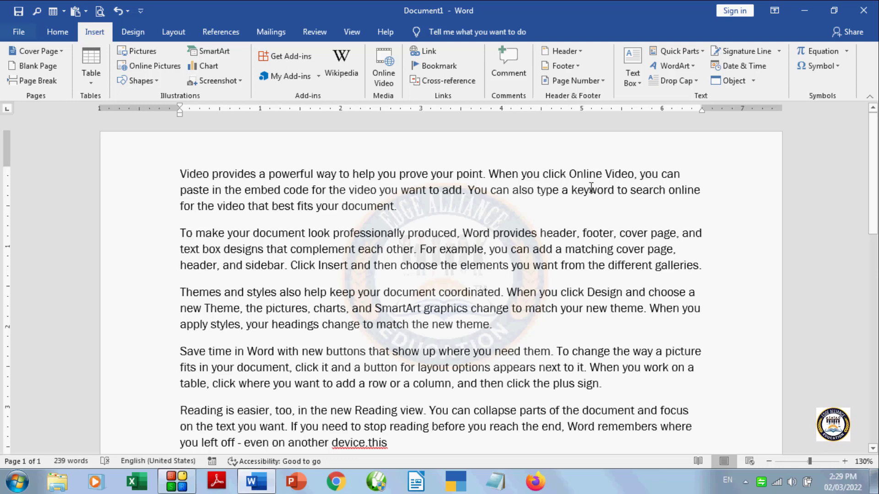
- Go to the "dayone" bookmark, move the Bookmark dialog clear of the text, and close it
left_click(436, 67)
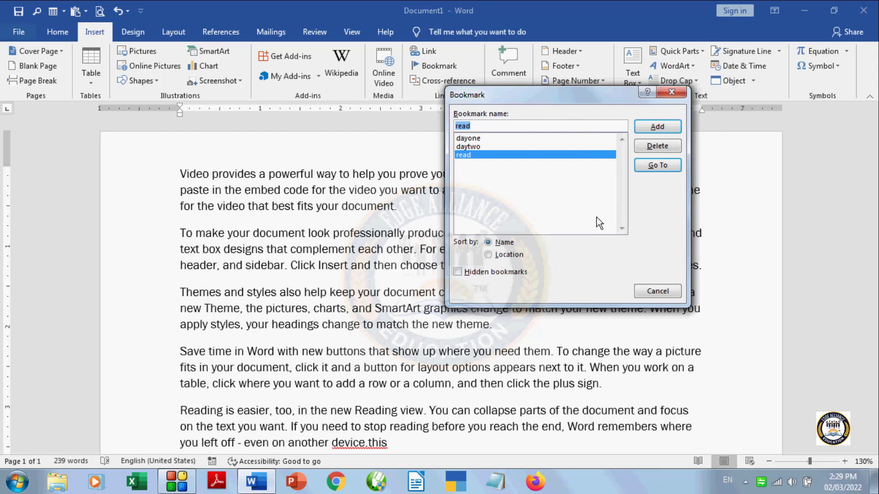
left_click(472, 137)
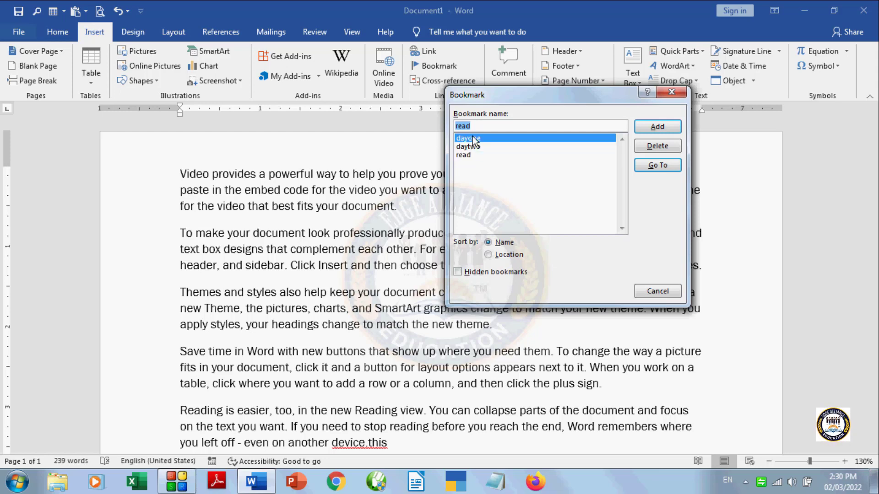
left_click(663, 164)
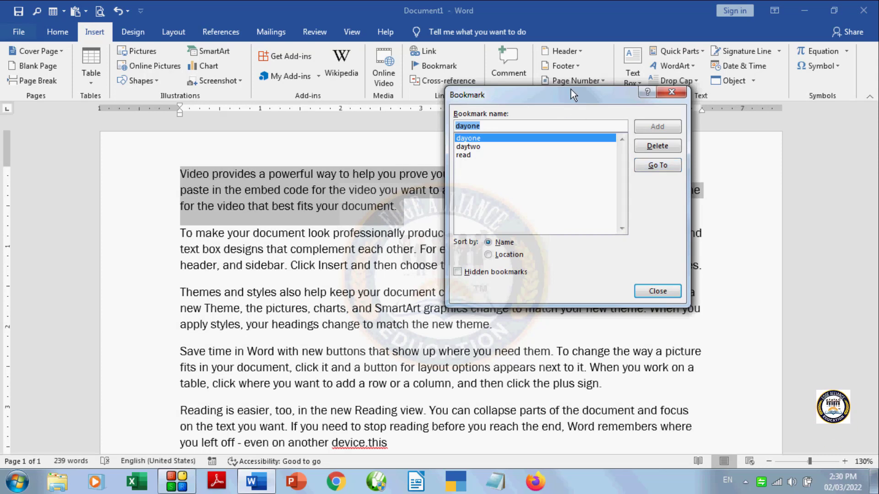
left_click_drag(570, 89, 658, 89)
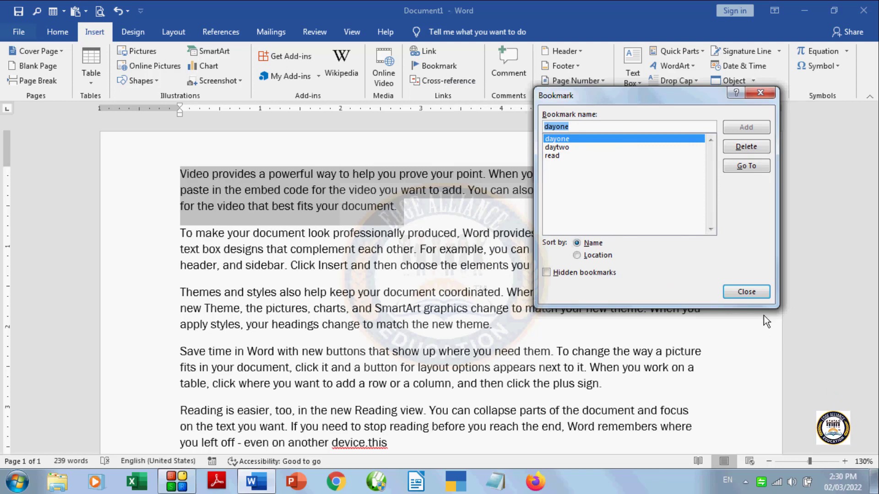
left_click(756, 292)
left_click(755, 292)
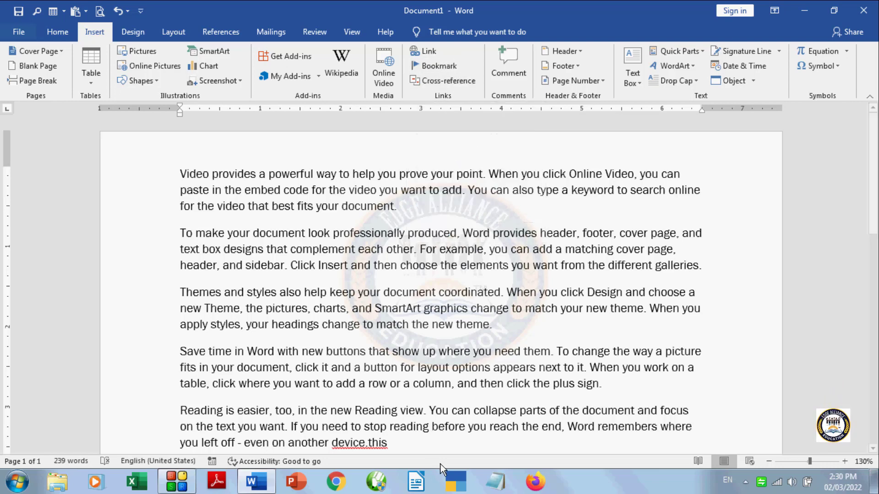
- Insert a hyperlinked cross-reference to the "read" bookmark's text in a new paragraph after the last one
left_click(433, 444)
scroll(433, 444, "down", 3)
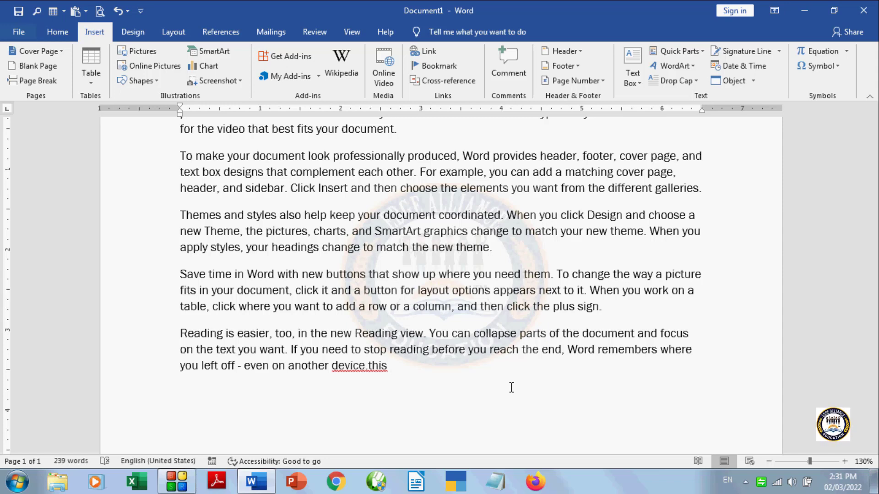
key("Return")
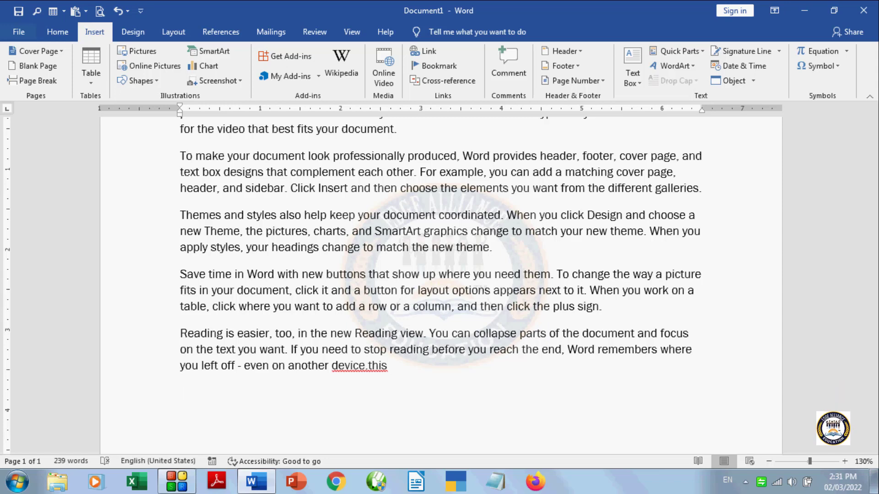
left_click(459, 83)
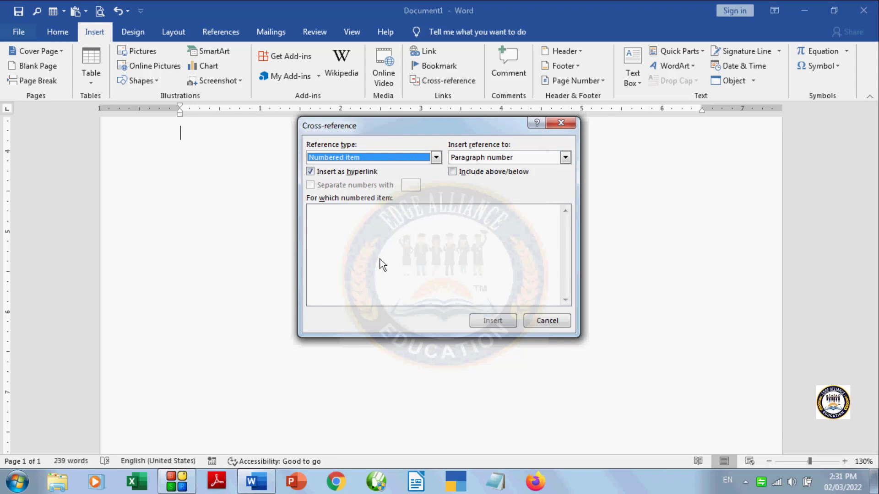
left_click(437, 157)
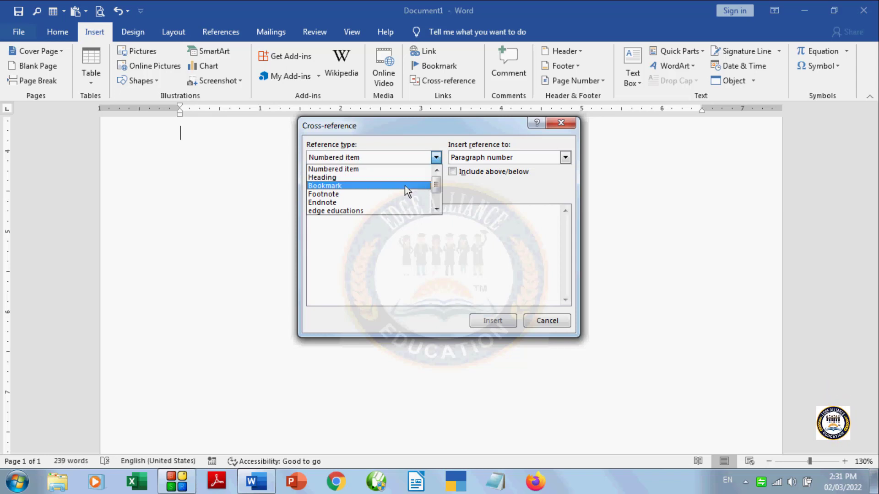
left_click(335, 186)
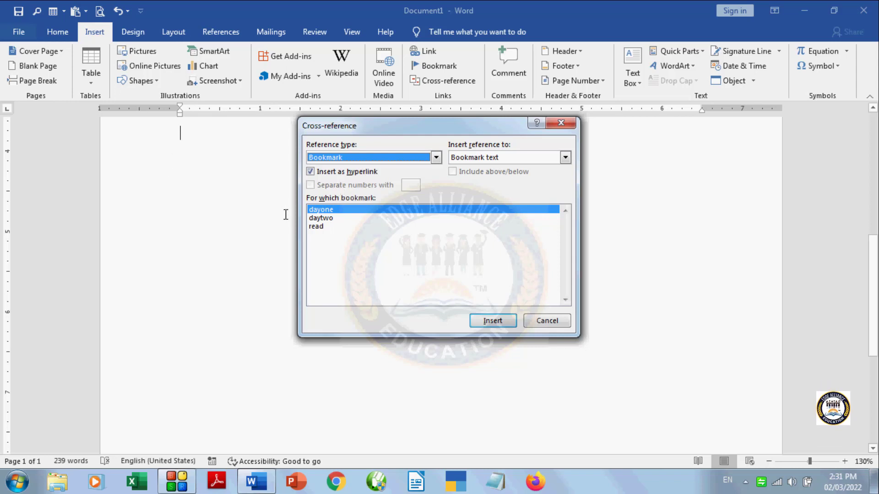
left_click(318, 227)
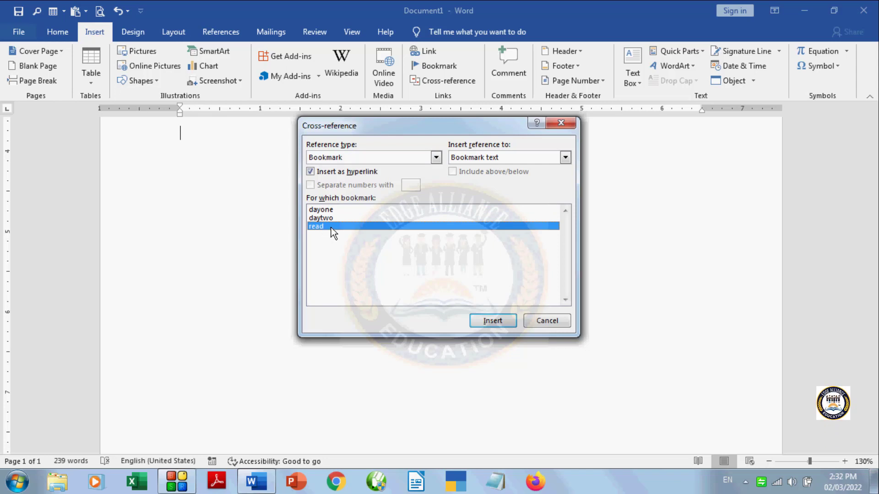
left_click(497, 318)
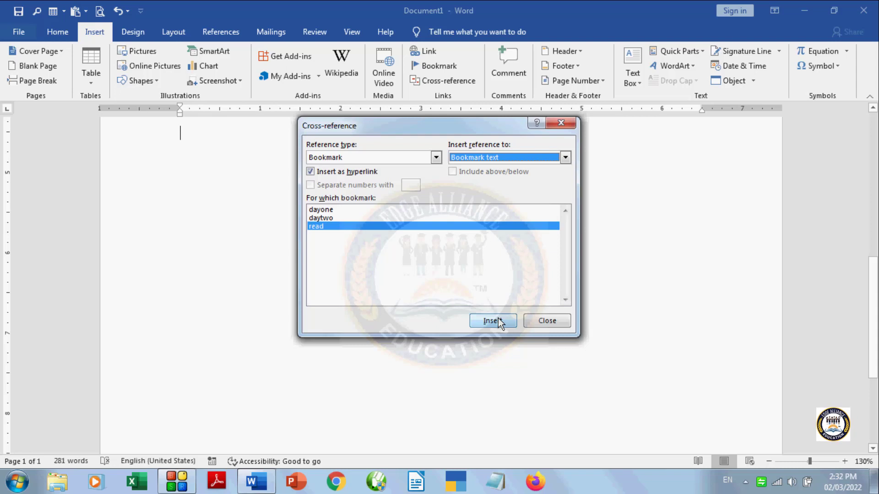
left_click(547, 320)
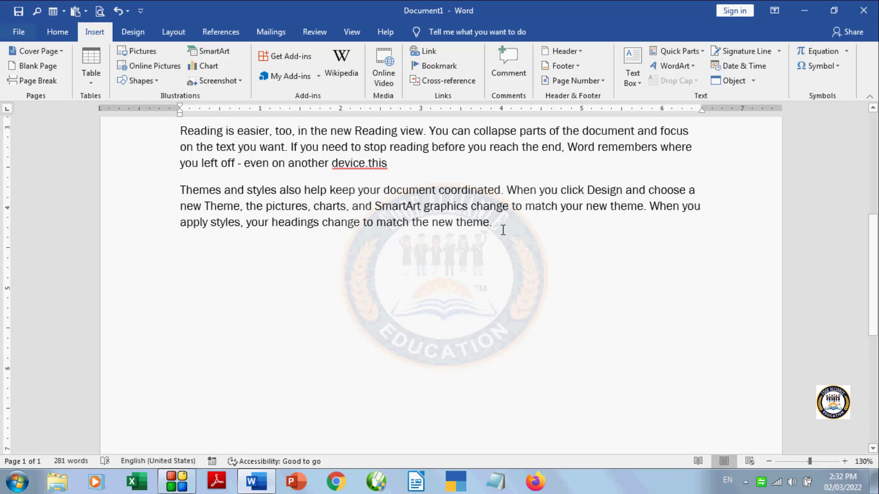
- Follow the cross-reference in the last "Themes and styles" paragraph to its bookmarked source text, trying the link twice
scroll(503, 229, "up", 3)
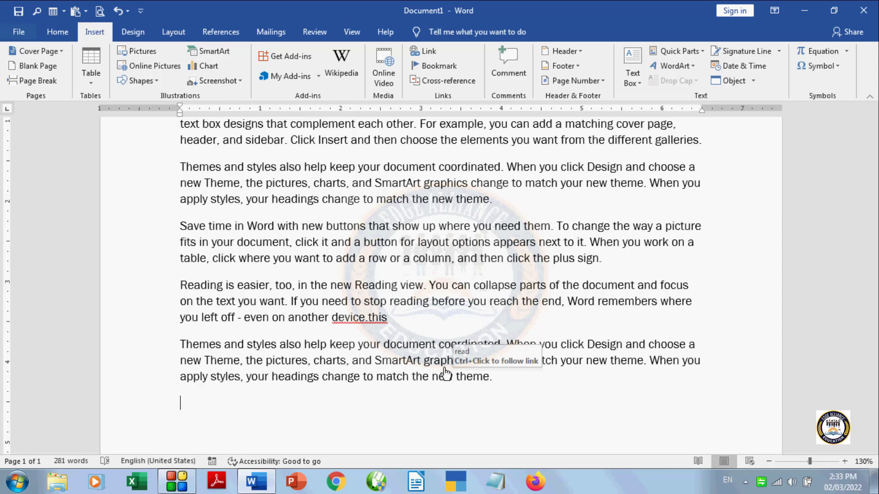
left_click(300, 351, "ctrl")
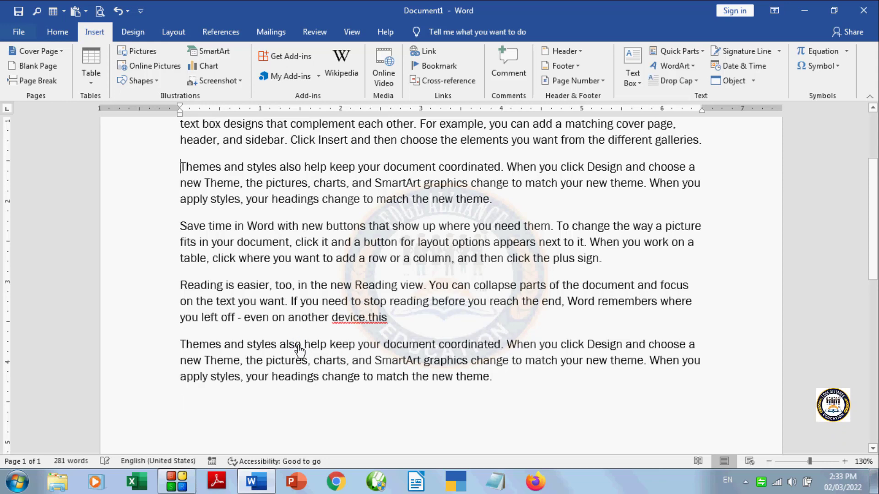
triple_click(224, 346)
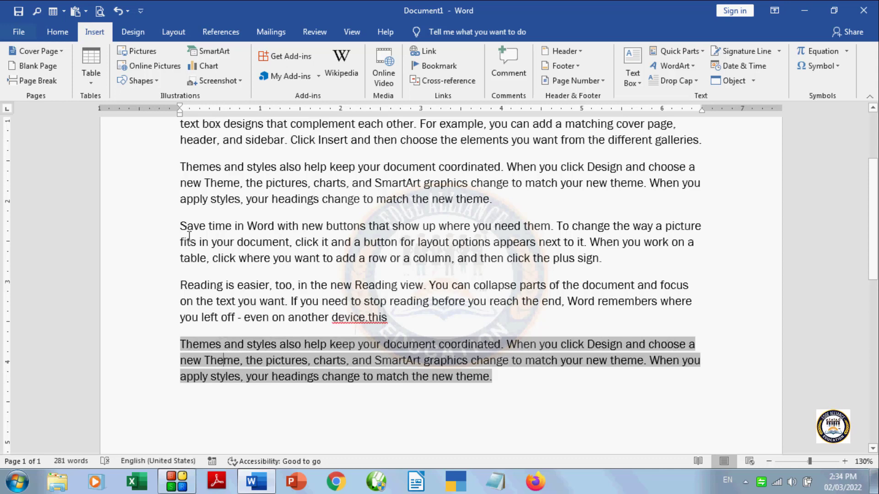
left_click(219, 347, "ctrl")
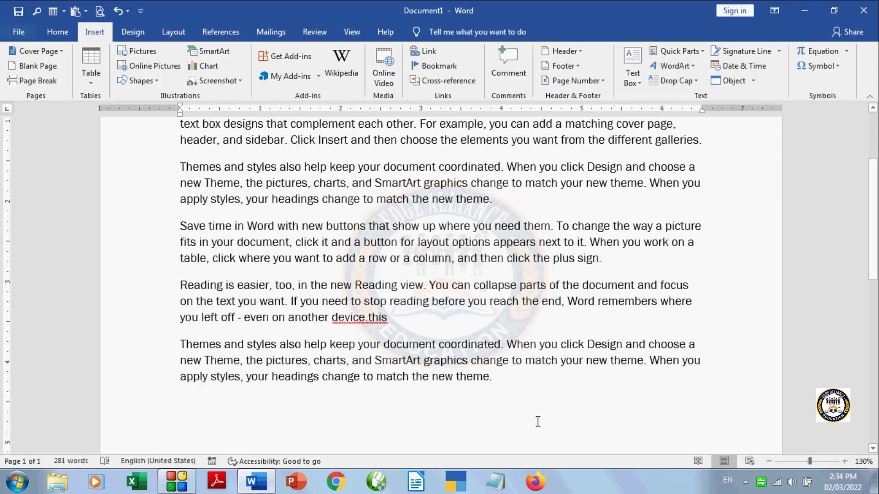
- Delete the "daytwo" bookmark from the document and close the Bookmark dialog
left_click(432, 67)
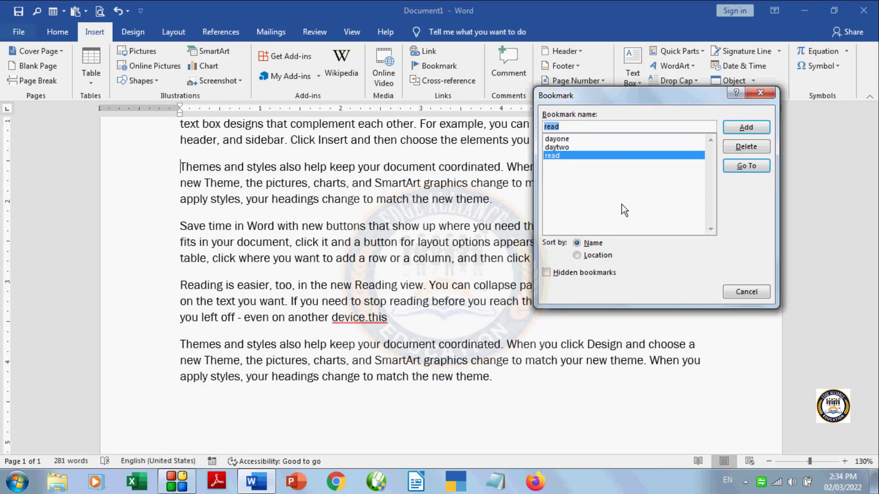
left_click(559, 146)
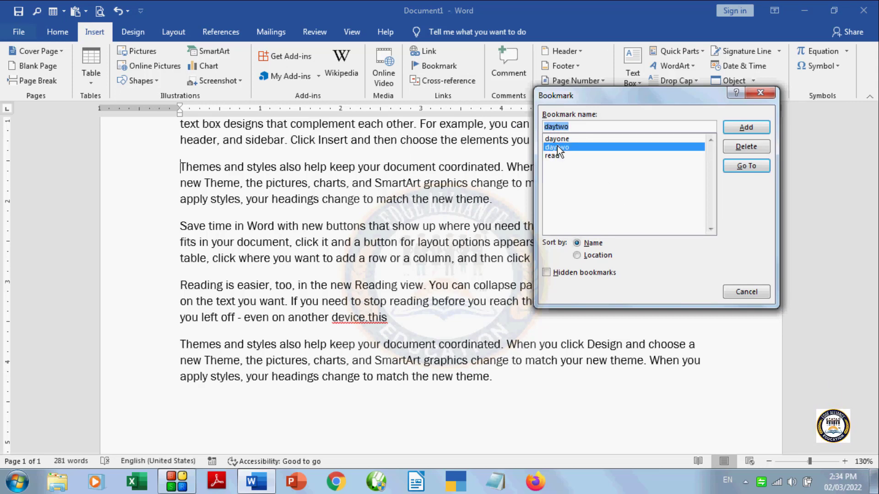
left_click(756, 150)
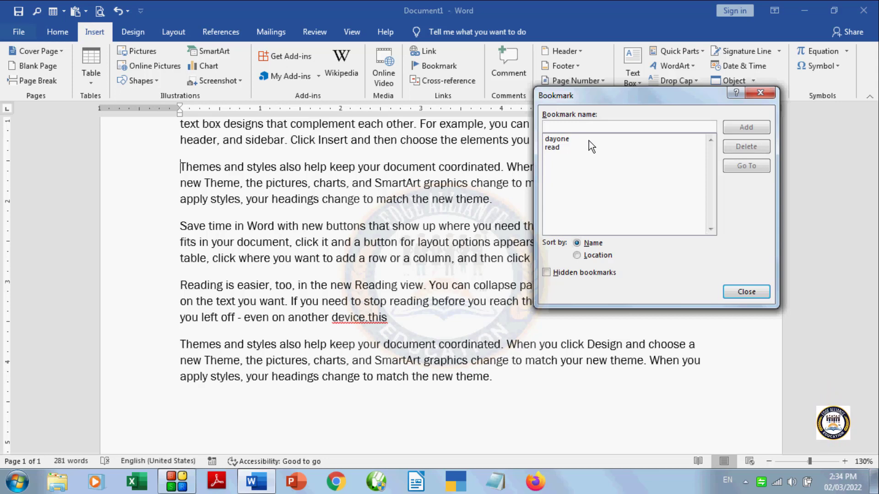
left_click(761, 294)
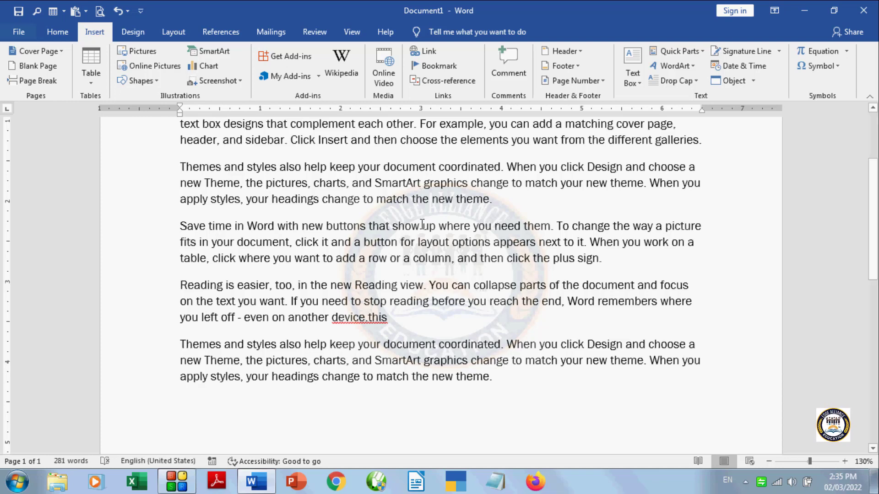
- Add a comment reading "abc" to the word "powerful" in the first paragraph
scroll(403, 337, "up", 3)
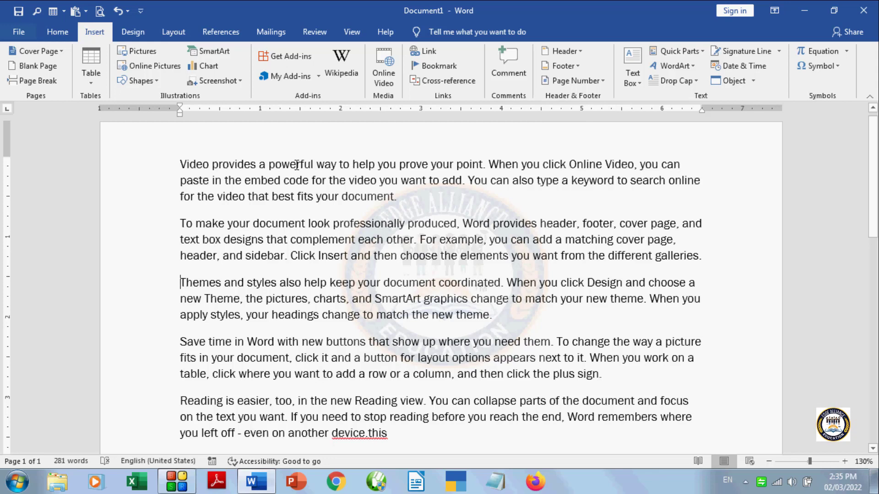
left_click(270, 164)
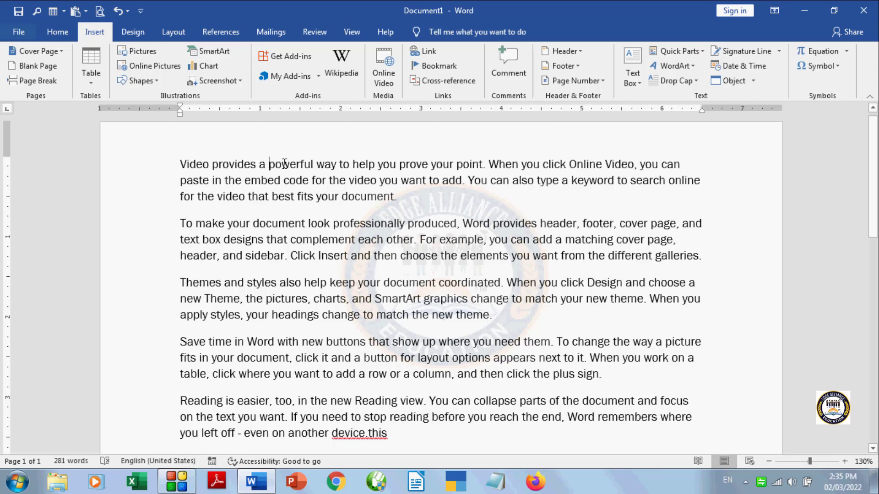
left_click_drag(283, 163, 317, 162)
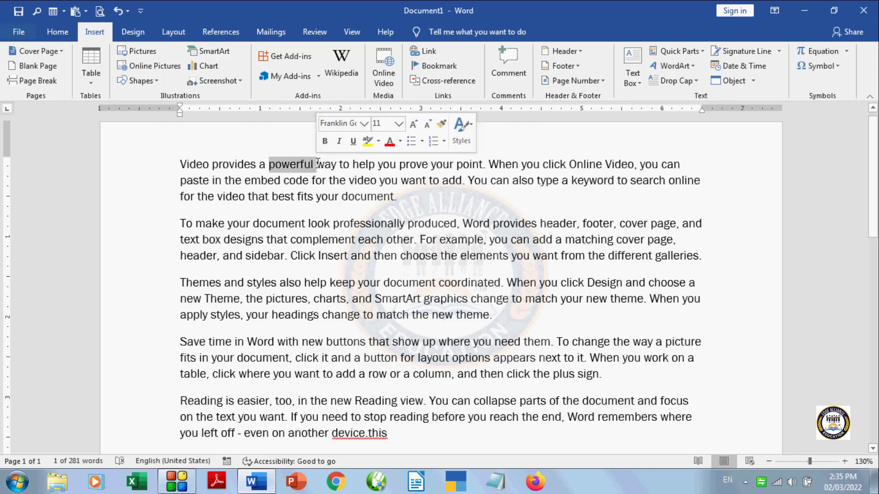
left_click(515, 70)
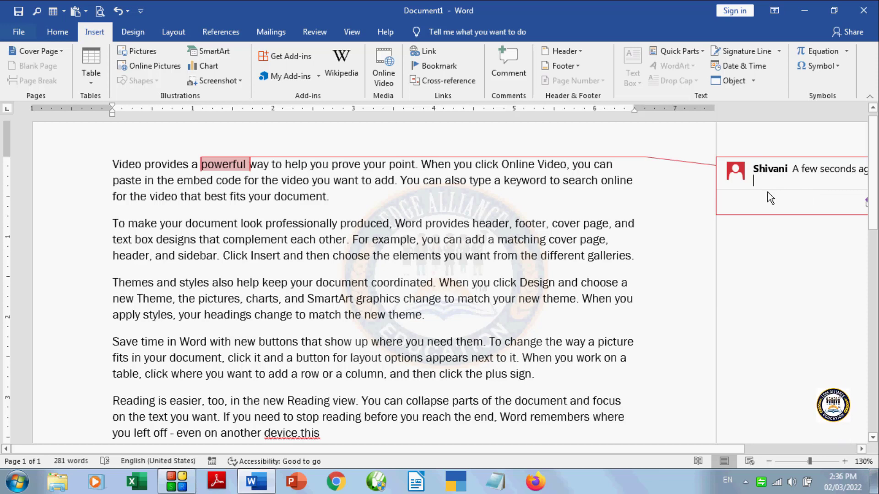
type("a")
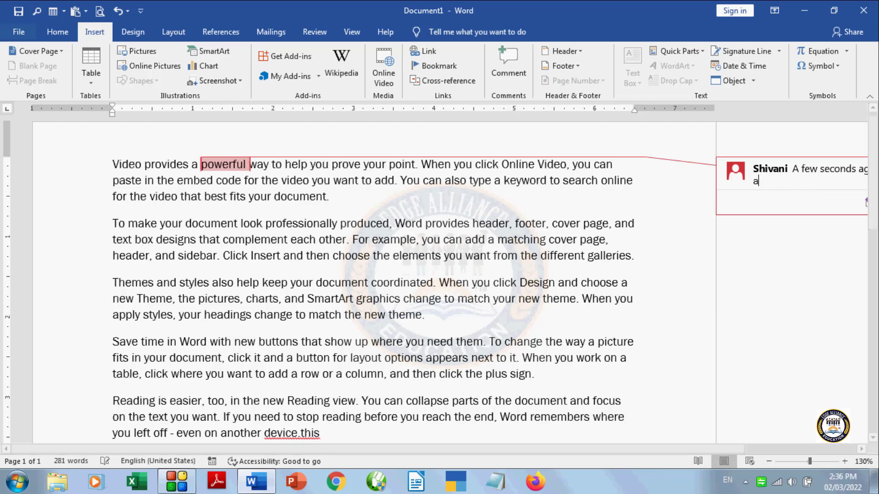
type("bc")
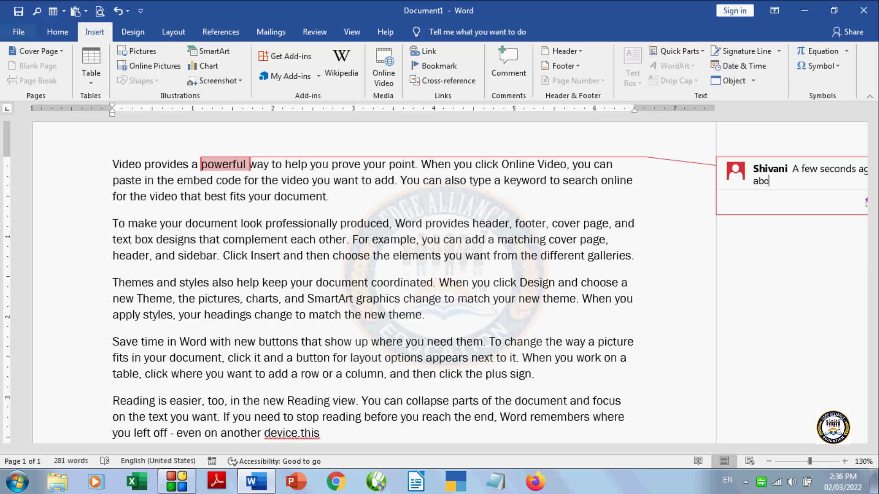
left_click(754, 444)
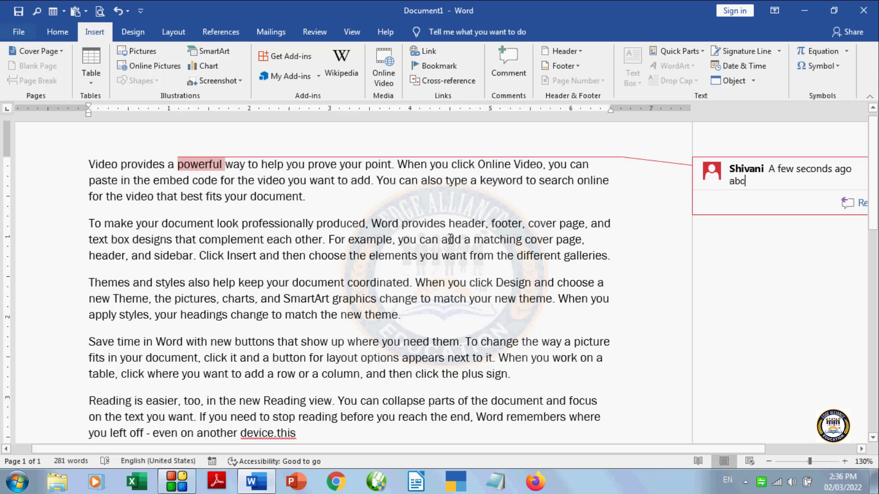
- Add a comment reading "xyz" to the word "click" in the third paragraph, beginning "Themes and styles"
double_click(489, 282)
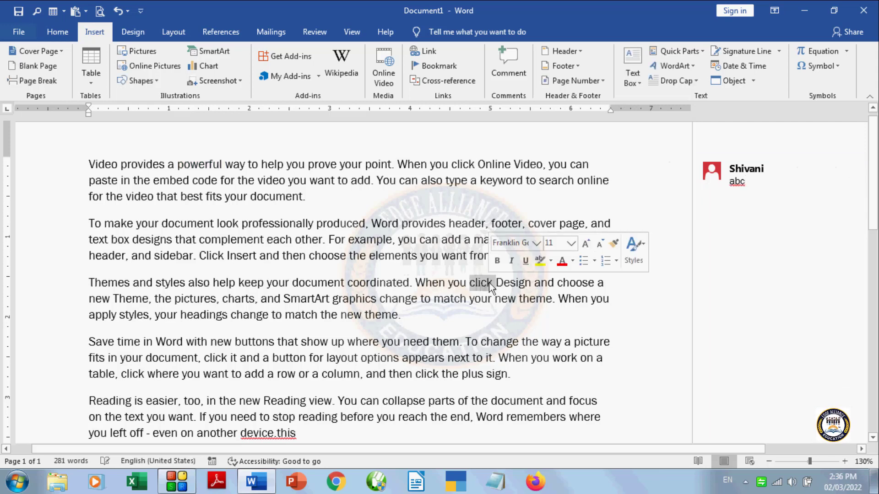
left_click(504, 76)
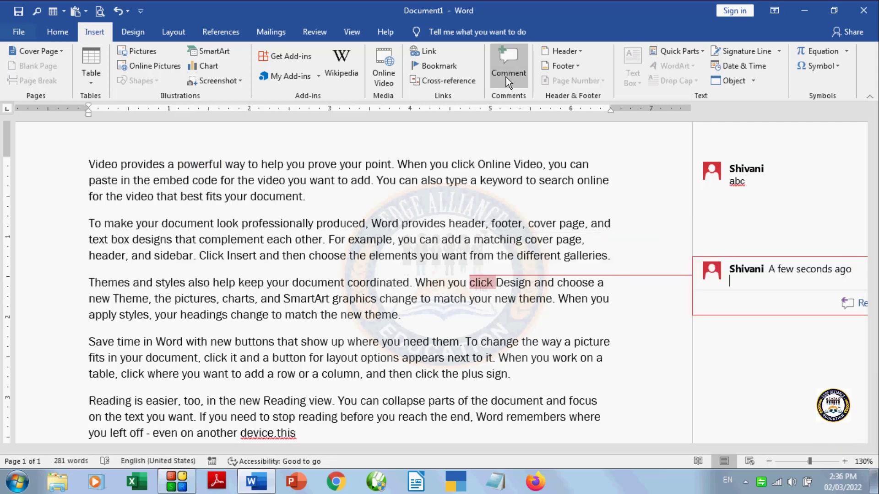
left_click(788, 286)
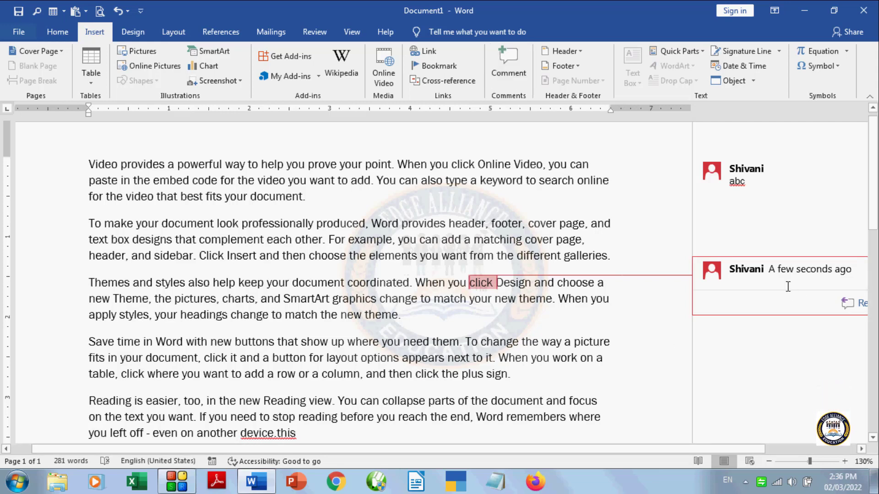
type("xy")
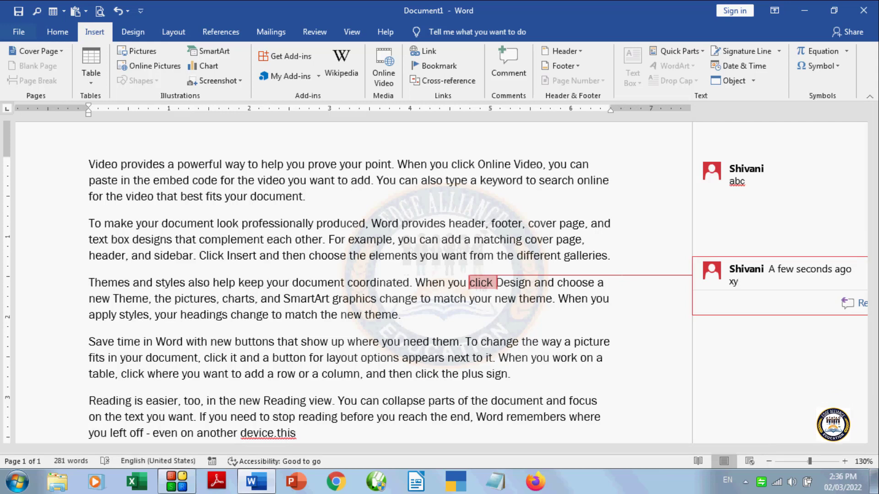
type("z")
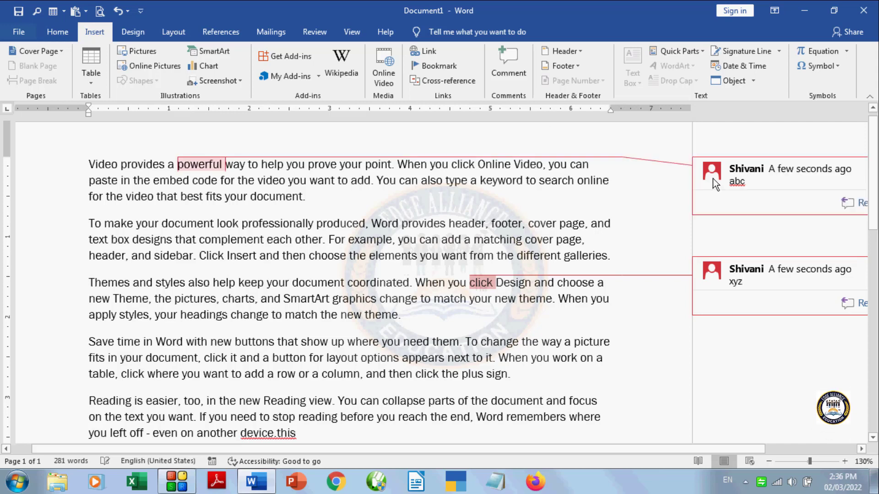
- Delete the "abc" comment attached to the word "powerful" in the first paragraph
mouse_move(719, 185)
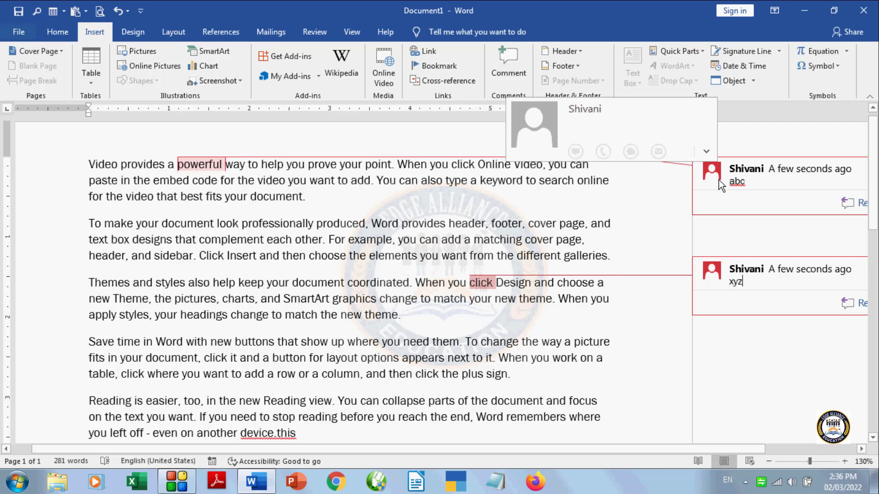
right_click(718, 180)
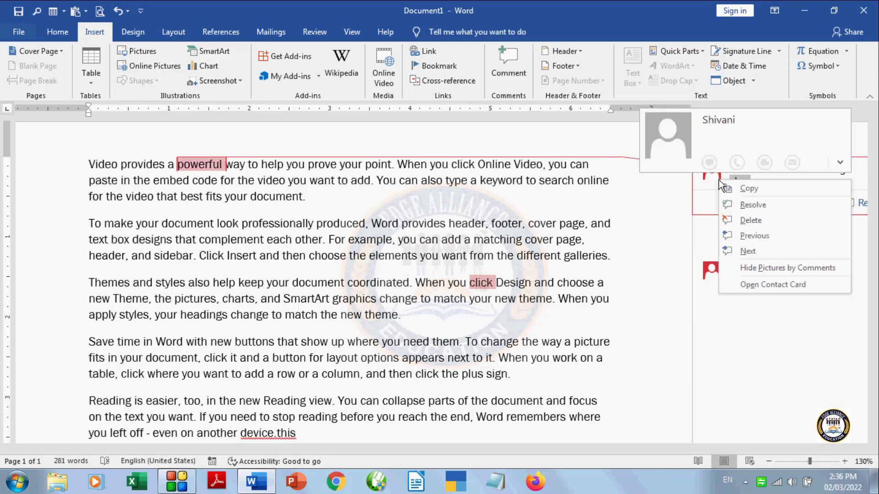
left_click(748, 220)
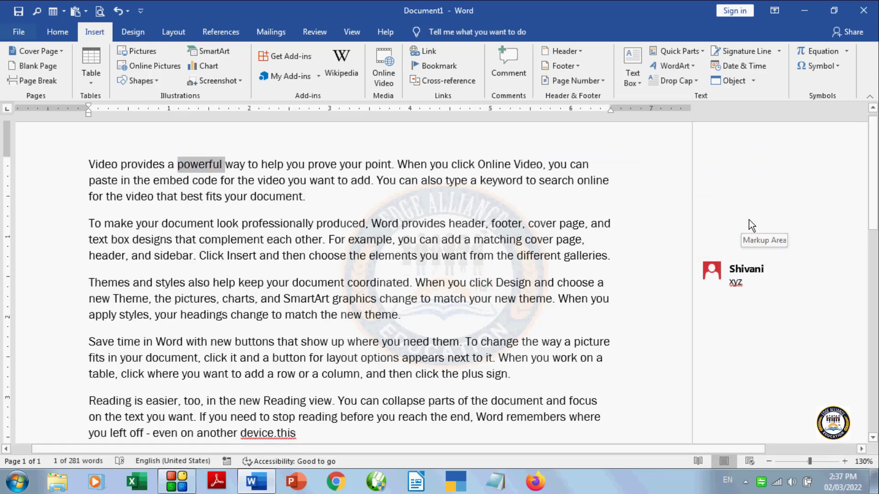
- Delete the "xyz" comment attached to the word "click" in the third paragraph and deselect the text
left_click(726, 270)
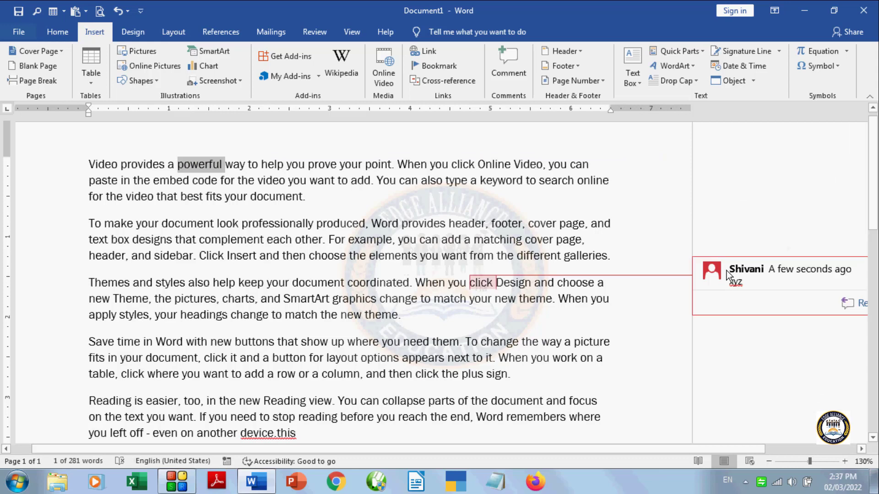
mouse_move(716, 283)
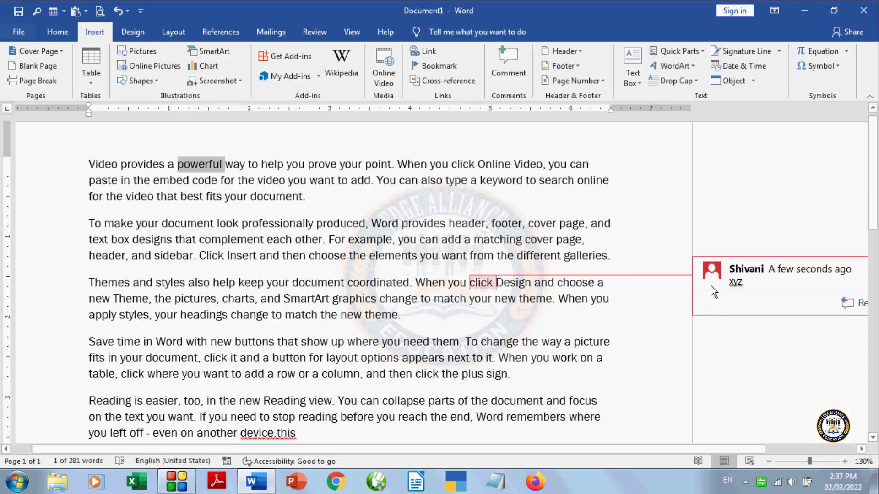
right_click(710, 286)
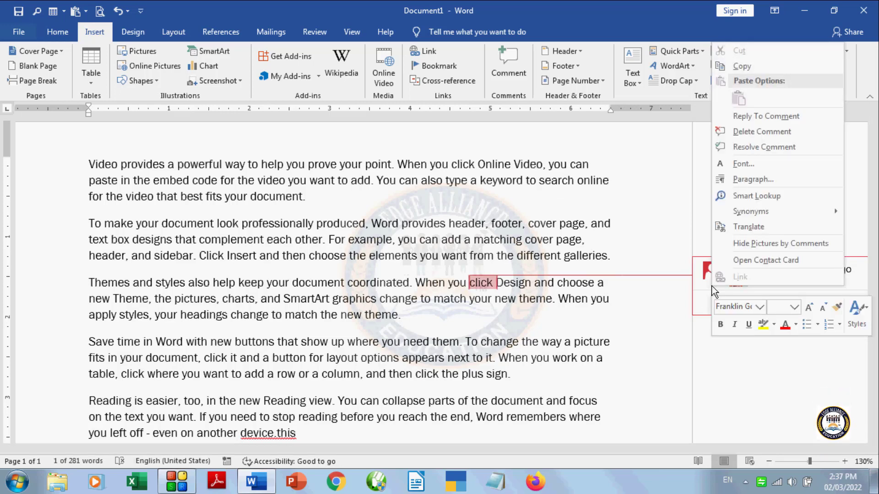
left_click(738, 132)
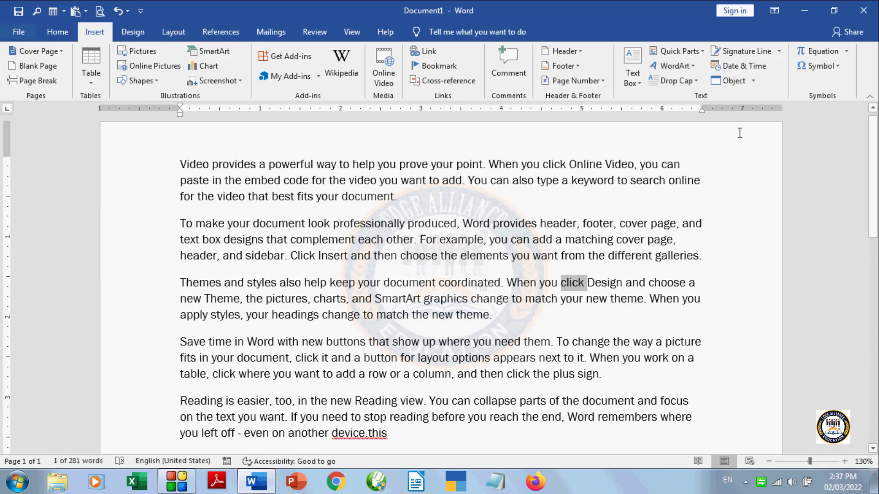
left_click(590, 319)
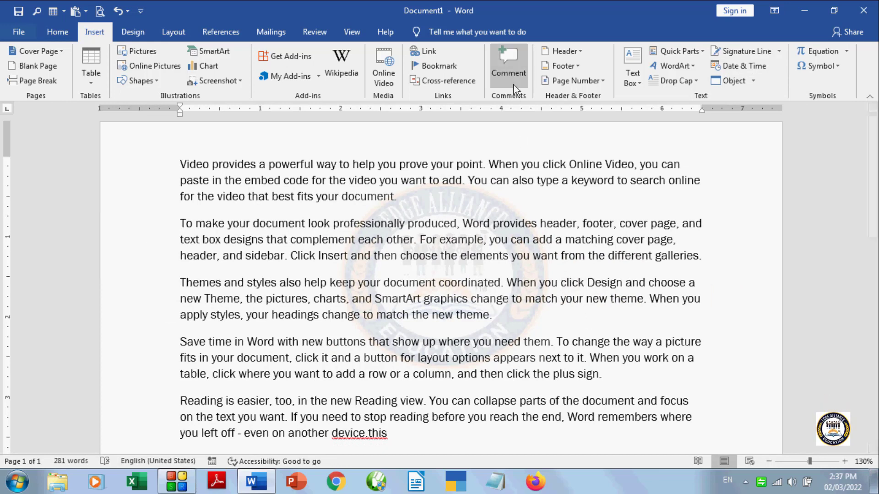